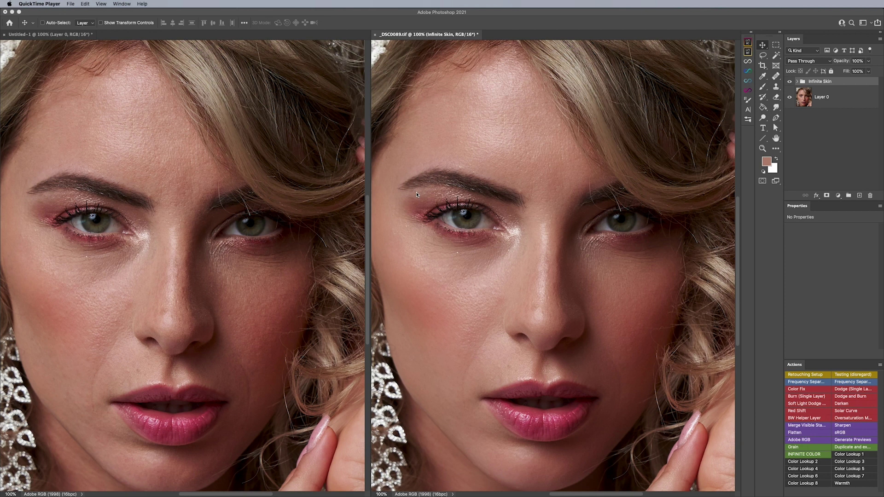
- Compare the retouched portrait with the original, toggling the Infinite Skin group's visibility to examine the skin texture
{"action": "left_click", "coordinate": [416, 194]}
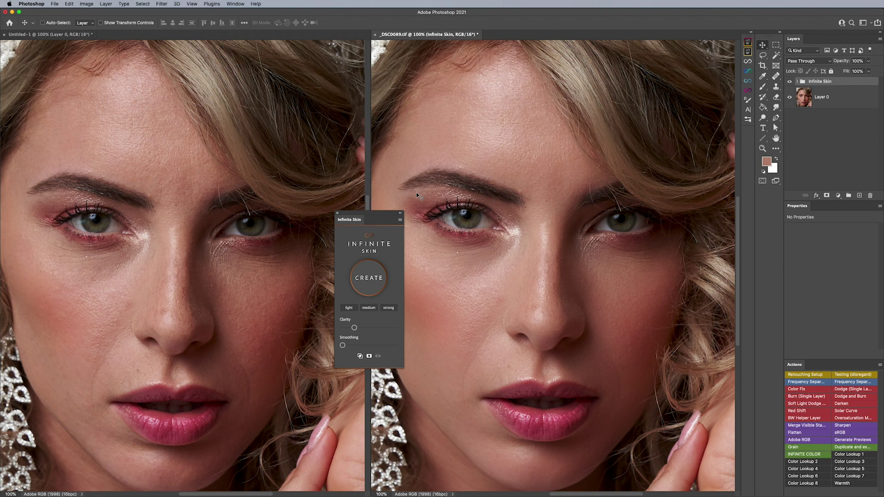
{"action": "left_click", "coordinate": [279, 133]}
{"action": "left_click", "coordinate": [491, 142]}
{"action": "left_click", "coordinate": [791, 83]}
{"action": "mouse_move", "coordinate": [354, 328]}
{"action": "left_mouse_down"}
{"action": "mouse_move", "coordinate": [391, 328]}
{"action": "mouse_move", "coordinate": [352, 328]}
{"action": "left_mouse_up"}
{"action": "left_click", "coordinate": [791, 83]}
{"action": "left_click", "coordinate": [790, 82]}
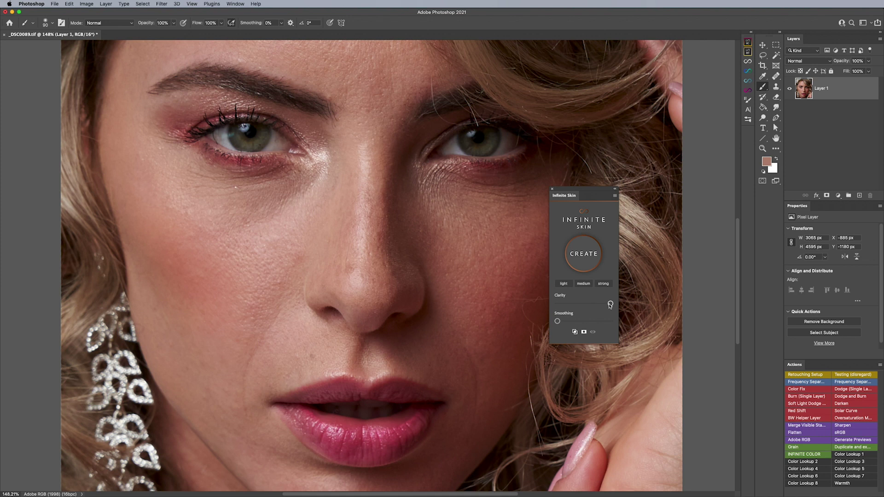
- Set Infinite Skin's Clarity to its maximum and generate the masked Infinite Skin group above Layer 1
{"action": "left_click_drag", "start_coordinate": [610, 305], "coordinate": [557, 304]}
{"action": "left_click_drag", "start_coordinate": [557, 303], "coordinate": [622, 304]}
{"action": "left_click", "coordinate": [586, 255]}
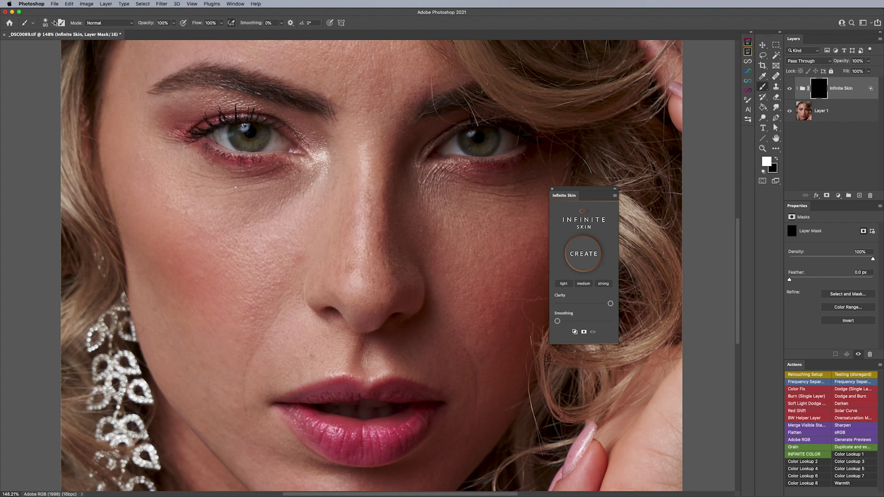
- Paint white over the lit cheek and chin on the Infinite Skin mask with a large Soft Round brush at 0% hardness
{"action": "left_click", "coordinate": [53, 23]}
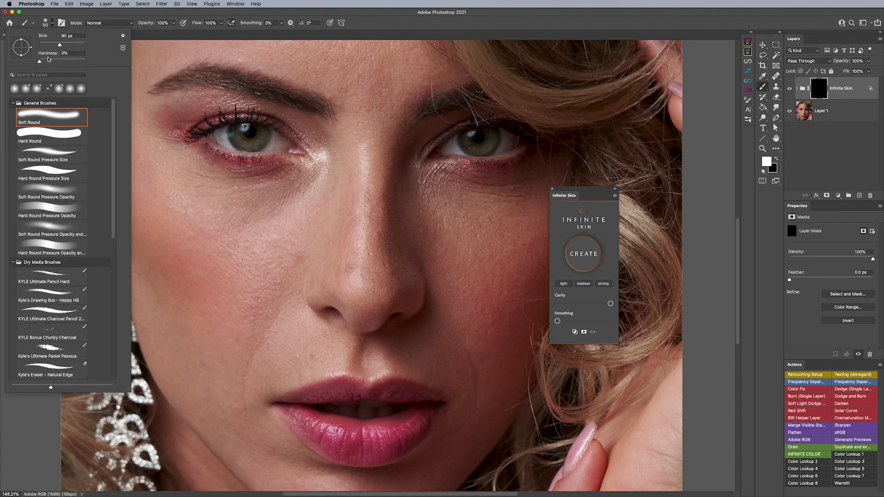
{"action": "left_click", "coordinate": [233, 241]}
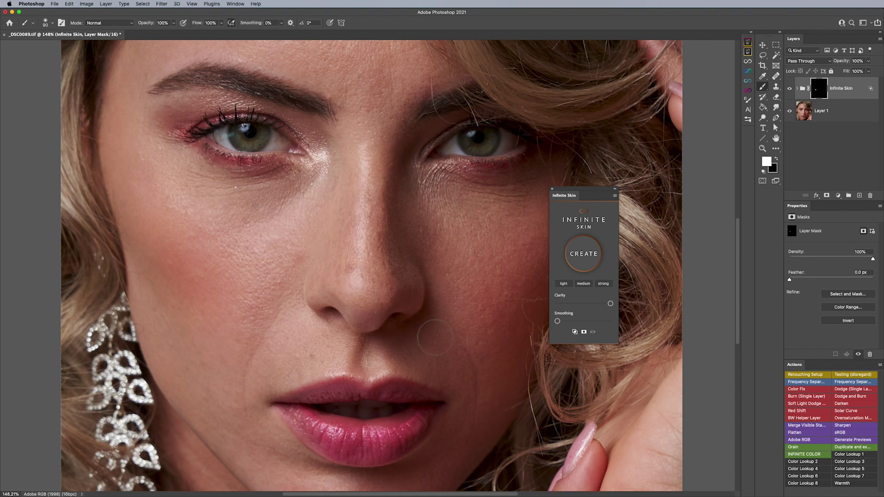
{"action": "scroll", "coordinate": [304, 276], "scroll_direction": "down", "scroll_amount": 3}
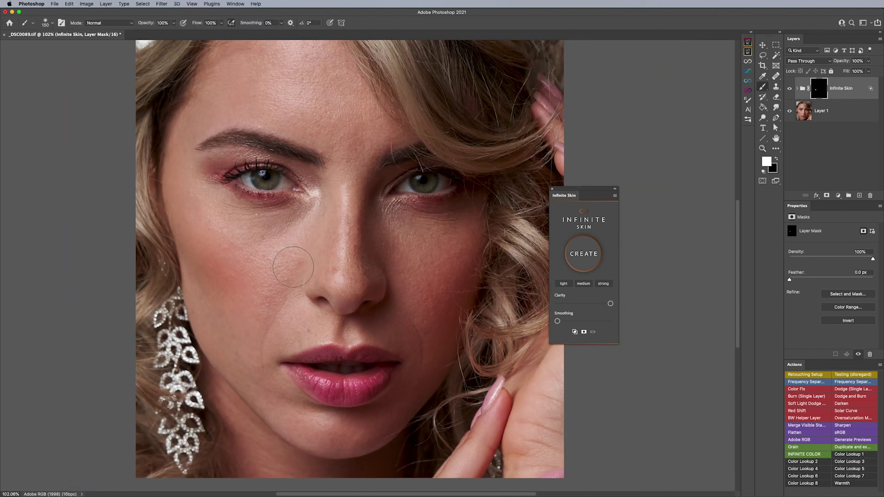
{"action": "key", "text": "bracketright"}
{"action": "key", "text": "bracketright"}
{"action": "mouse_move", "coordinate": [247, 364]}
{"action": "left_mouse_down"}
{"action": "mouse_move", "coordinate": [303, 428]}
{"action": "mouse_move", "coordinate": [350, 441]}
{"action": "mouse_move", "coordinate": [339, 460]}
{"action": "left_mouse_up"}
{"action": "key", "text": "bracketleft"}
{"action": "mouse_move", "coordinate": [391, 292]}
{"action": "left_mouse_down"}
{"action": "mouse_move", "coordinate": [396, 283]}
{"action": "mouse_move", "coordinate": [383, 294]}
{"action": "left_mouse_up"}
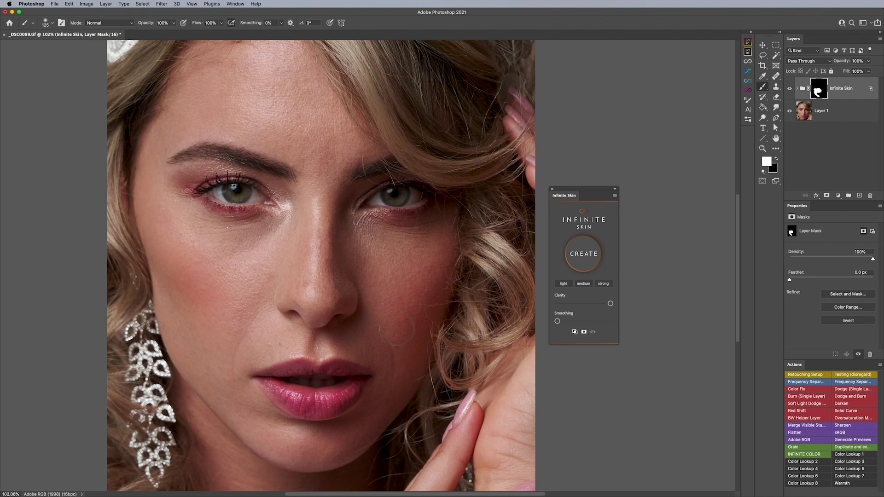
- Extend the white mask painting over the shaded cheek, nose, forehead and temple, adjusting the brush size to each area
{"action": "key", "text": "bracketleft"}
{"action": "key", "text": "bracketleft"}
{"action": "left_click_drag", "start_coordinate": [350, 215], "coordinate": [376, 298]}
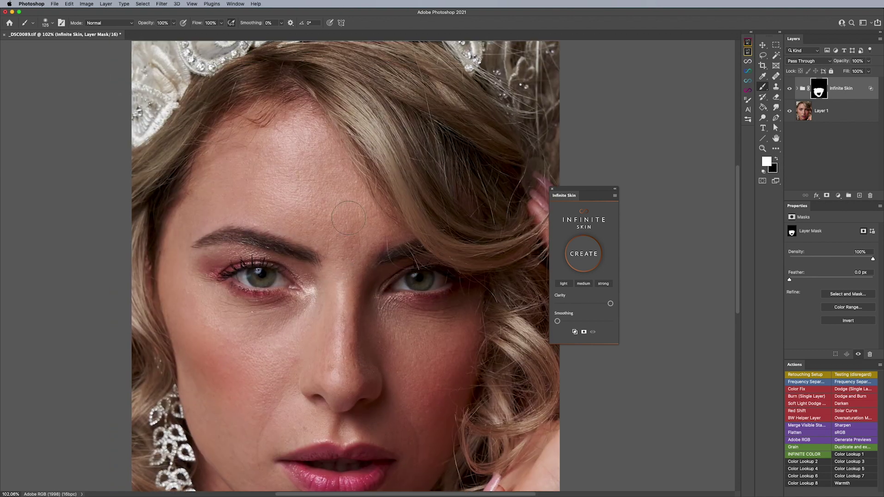
{"action": "key", "text": "bracketright"}
{"action": "key", "text": "bracketright"}
{"action": "mouse_move", "coordinate": [330, 183]}
{"action": "left_mouse_down"}
{"action": "mouse_move", "coordinate": [275, 156]}
{"action": "mouse_move", "coordinate": [227, 179]}
{"action": "mouse_move", "coordinate": [178, 233]}
{"action": "mouse_move", "coordinate": [175, 273]}
{"action": "mouse_move", "coordinate": [210, 358]}
{"action": "mouse_move", "coordinate": [271, 291]}
{"action": "left_mouse_up"}
- Show the red mask overlay and fill the missed skin above the eyebrow and beside the nose bridge with a smaller brush
{"action": "key", "text": "backslash"}
{"action": "key", "text": "bracketleft"}
{"action": "key", "text": "bracketleft"}
{"action": "key", "text": "bracketleft"}
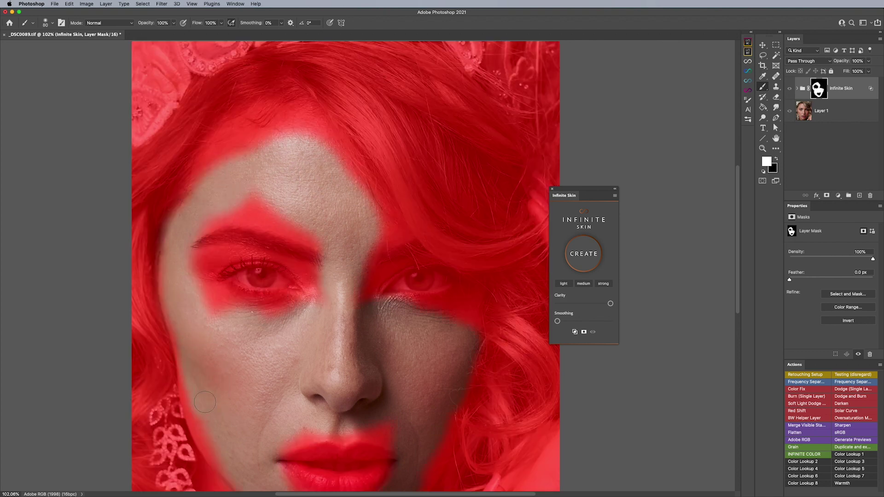
{"action": "scroll", "coordinate": [204, 391], "scroll_direction": "down", "scroll_amount": 5}
{"action": "scroll", "coordinate": [204, 391], "scroll_direction": "right", "scroll_amount": 1}
{"action": "key", "text": "bracketleft"}
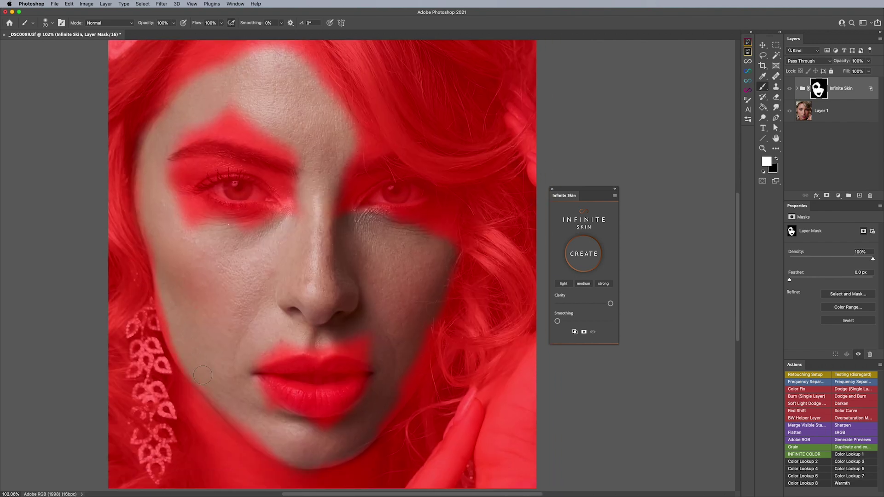
{"action": "key", "text": "bracketleft"}
{"action": "key", "text": "bracketright"}
{"action": "mouse_move", "coordinate": [317, 147]}
{"action": "left_mouse_down"}
{"action": "mouse_move", "coordinate": [334, 204]}
{"action": "mouse_move", "coordinate": [261, 176]}
{"action": "mouse_move", "coordinate": [223, 185]}
{"action": "mouse_move", "coordinate": [337, 213]}
{"action": "left_mouse_up"}
{"action": "key", "text": "bracketright"}
{"action": "key", "text": "bracketleft"}
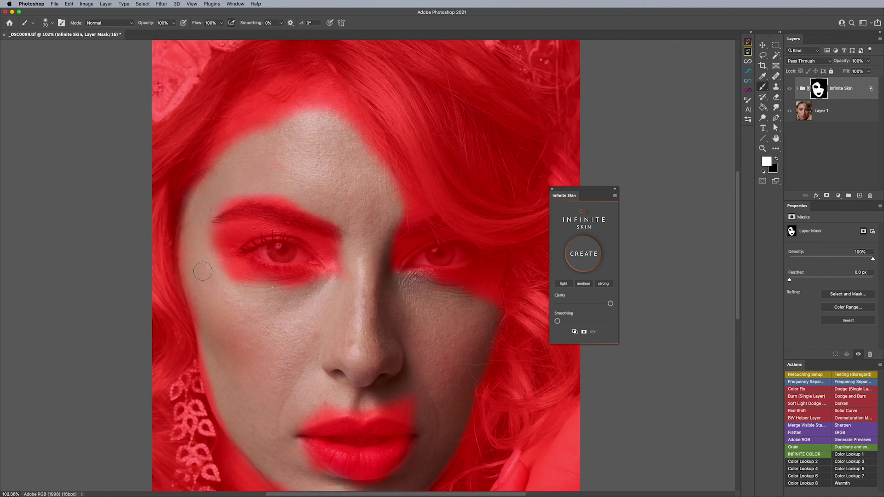
- Paint the remaining unmasked skin beneath both eyes and around the lips in white
{"action": "mouse_move", "coordinate": [216, 274]}
{"action": "left_mouse_down"}
{"action": "mouse_move", "coordinate": [306, 291]}
{"action": "mouse_move", "coordinate": [272, 287]}
{"action": "mouse_move", "coordinate": [355, 275]}
{"action": "left_mouse_up"}
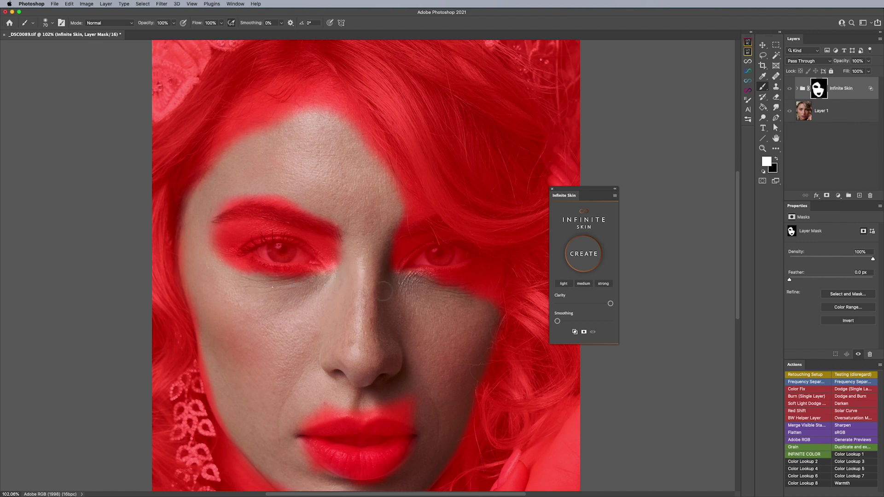
{"action": "key", "text": "bracketright"}
{"action": "mouse_move", "coordinate": [468, 306]}
{"action": "left_mouse_down"}
{"action": "mouse_move", "coordinate": [486, 292]}
{"action": "mouse_move", "coordinate": [403, 299]}
{"action": "left_mouse_up"}
{"action": "mouse_move", "coordinate": [420, 367]}
{"action": "left_mouse_down"}
{"action": "mouse_move", "coordinate": [417, 394]}
{"action": "mouse_move", "coordinate": [430, 407]}
{"action": "mouse_move", "coordinate": [403, 396]}
{"action": "mouse_move", "coordinate": [323, 395]}
{"action": "left_mouse_up"}
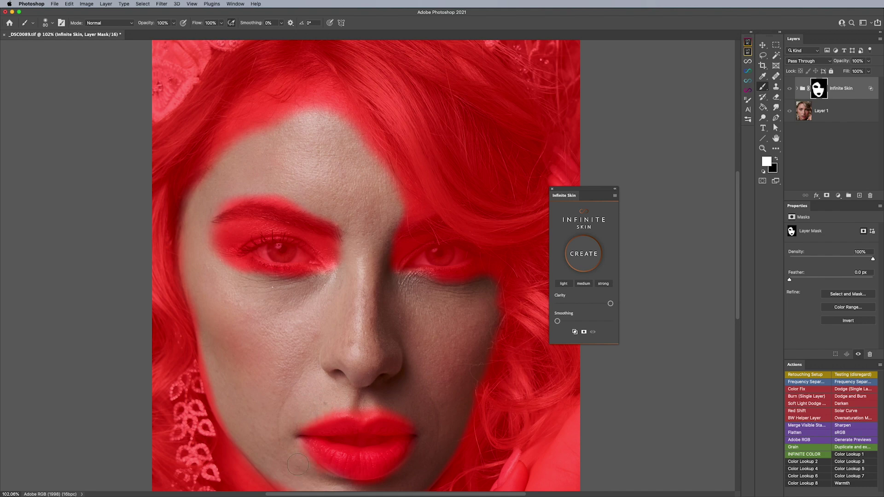
{"action": "key", "text": "bracketleft"}
{"action": "scroll", "coordinate": [364, 368], "scroll_direction": "down", "scroll_amount": 3}
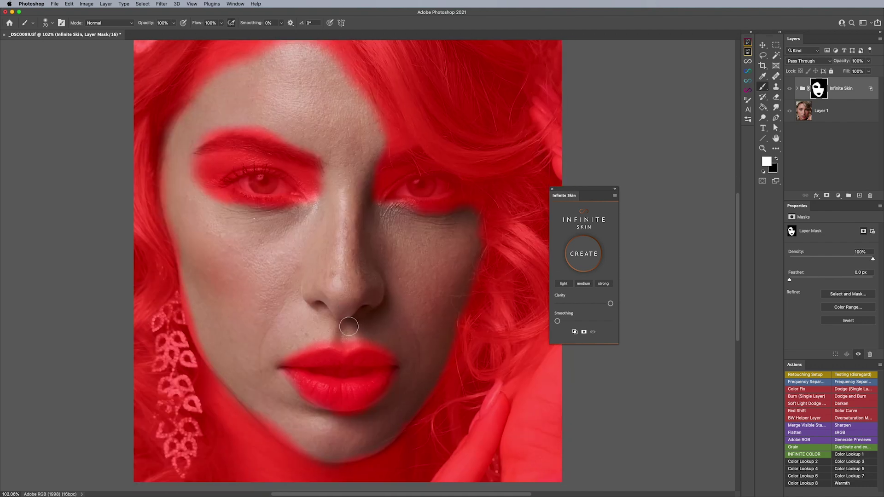
- Protect the lip edges by painting the mask black with a 50 px brush, restore white as foreground colour and hide the overlay
{"action": "key", "text": "bracketleft"}
{"action": "key", "text": "x"}
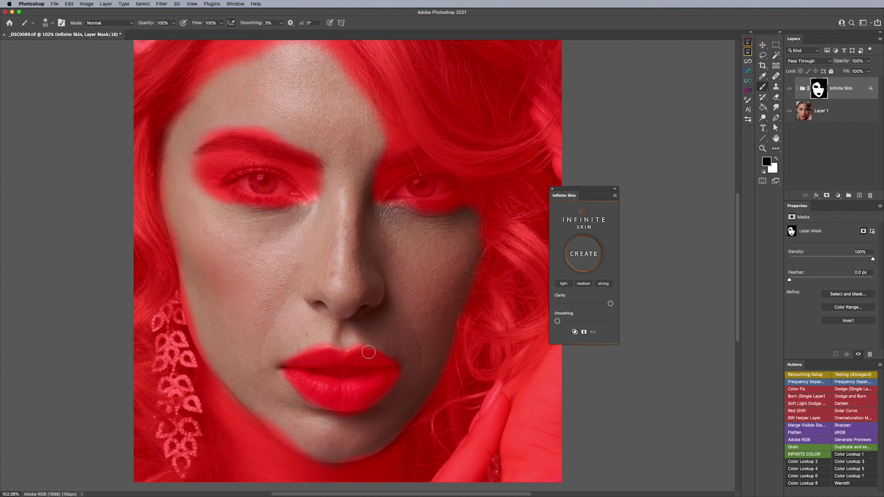
{"action": "key", "text": "x"}
{"action": "key", "text": "backslash"}
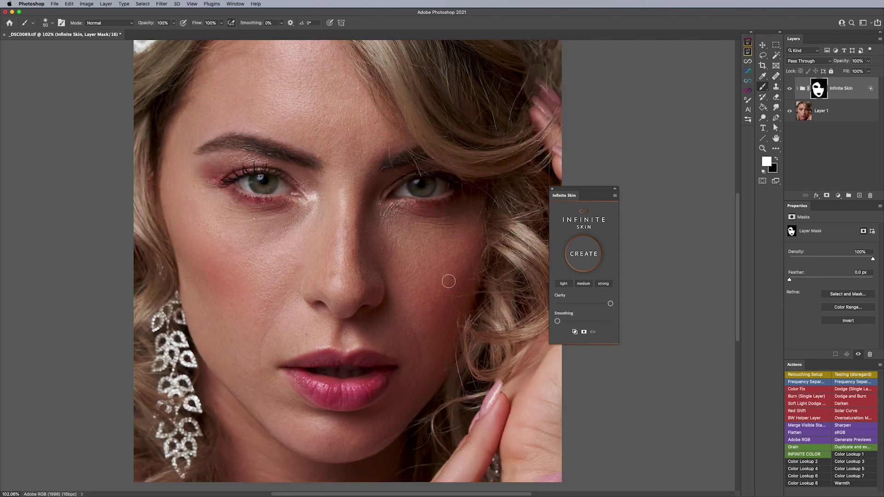
- Lower Infinite Skin's Clarity to its minimum and check the effect on the skin around the nose
{"action": "key", "text": "z"}
{"action": "left_click", "coordinate": [319, 261]}
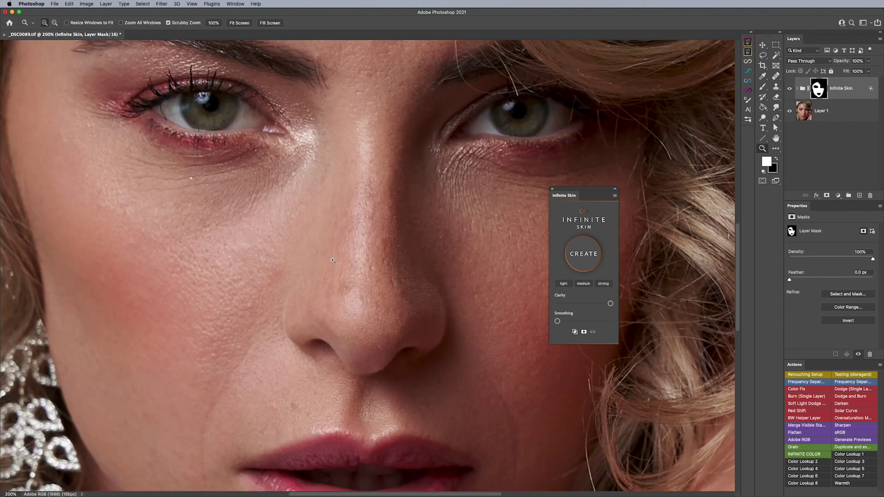
{"action": "left_click", "coordinate": [319, 261]}
{"action": "key", "text": "b"}
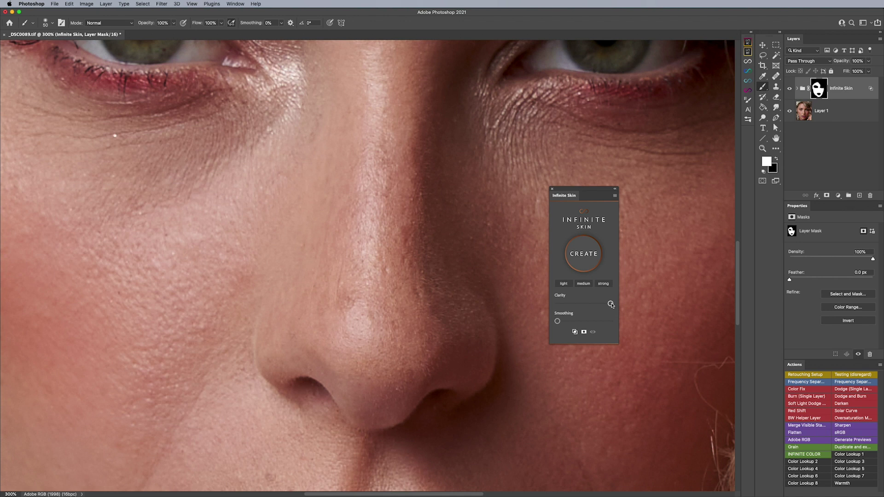
{"action": "left_click_drag", "start_coordinate": [610, 304], "coordinate": [559, 305]}
{"action": "key", "text": "z"}
{"action": "left_click_drag", "start_coordinate": [484, 272], "coordinate": [446, 281]}
{"action": "left_click", "coordinate": [466, 279]}
{"action": "key", "text": "b"}
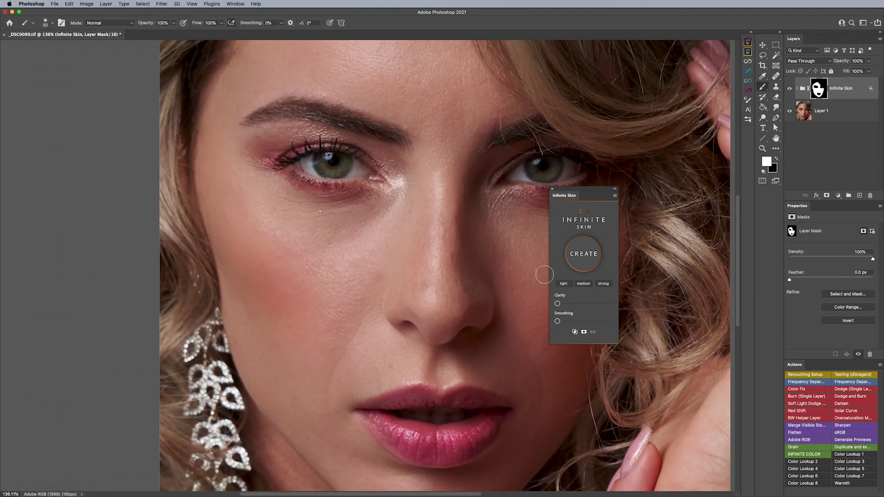
- Try weak and strong Clarity settings, settle just above the middle of the range, and compare with the Infinite Skin group hidden
{"action": "mouse_move", "coordinate": [572, 303]}
{"action": "left_mouse_down"}
{"action": "mouse_move", "coordinate": [587, 303]}
{"action": "mouse_move", "coordinate": [576, 304]}
{"action": "left_mouse_up"}
{"action": "left_click", "coordinate": [565, 306]}
{"action": "left_click_drag", "start_coordinate": [565, 305], "coordinate": [612, 306]}
{"action": "left_click", "coordinate": [559, 305]}
{"action": "left_click_drag", "start_coordinate": [559, 306], "coordinate": [603, 304]}
{"action": "left_click", "coordinate": [562, 305]}
{"action": "mouse_move", "coordinate": [561, 305]}
{"action": "left_mouse_down"}
{"action": "mouse_move", "coordinate": [599, 306]}
{"action": "mouse_move", "coordinate": [565, 305]}
{"action": "left_mouse_up"}
{"action": "left_click", "coordinate": [586, 304]}
{"action": "mouse_move", "coordinate": [586, 304]}
{"action": "left_mouse_down"}
{"action": "mouse_move", "coordinate": [574, 306]}
{"action": "mouse_move", "coordinate": [599, 305]}
{"action": "mouse_move", "coordinate": [586, 306]}
{"action": "left_mouse_up"}
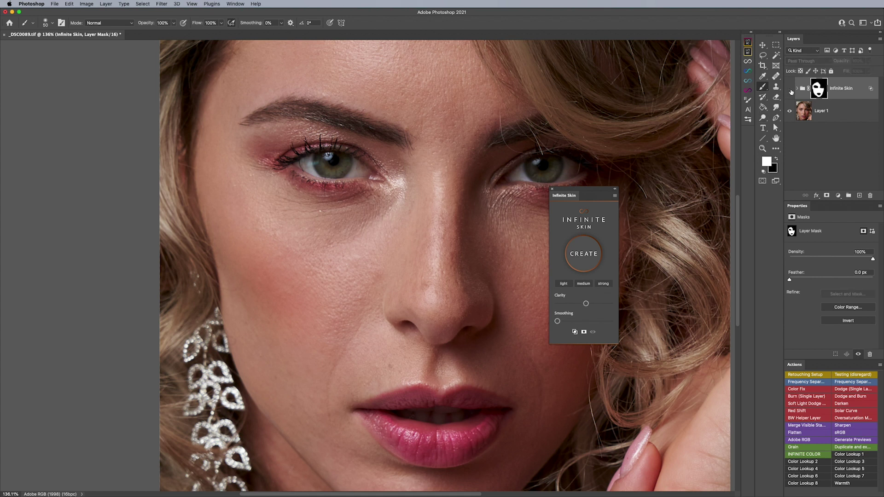
{"action": "left_click", "coordinate": [790, 89]}
{"action": "left_click", "coordinate": [790, 90]}
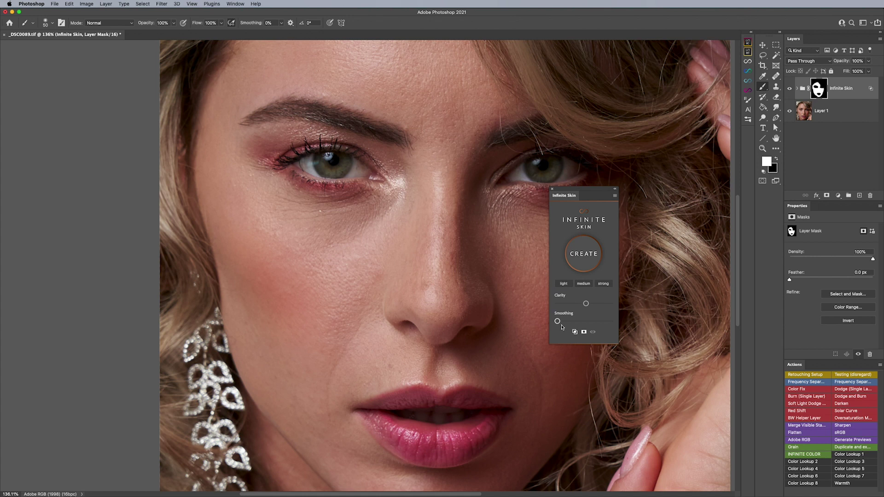
- Try low and high Smoothing settings, settle at about a third of the range, and compare with the Infinite Skin group hidden
{"action": "left_click_drag", "start_coordinate": [576, 323], "coordinate": [557, 322]}
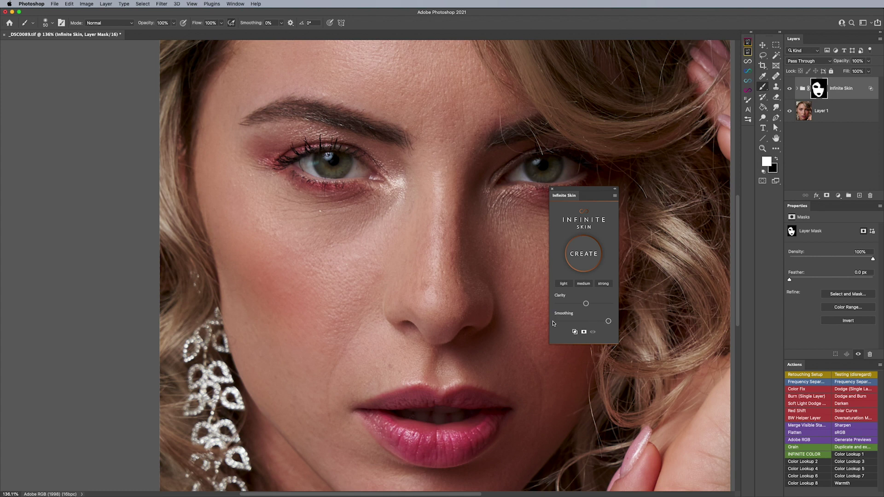
{"action": "left_click", "coordinate": [609, 321]}
{"action": "left_click_drag", "start_coordinate": [608, 322], "coordinate": [562, 321]}
{"action": "left_click", "coordinate": [605, 322]}
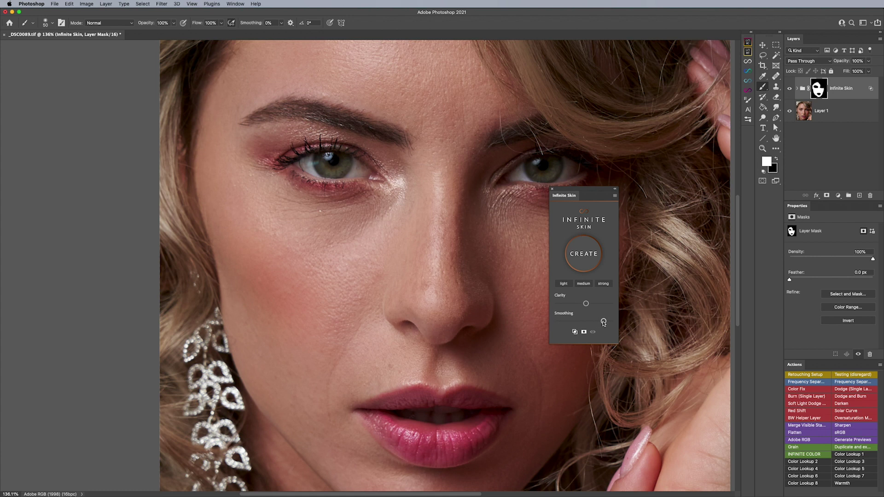
{"action": "left_click", "coordinate": [563, 321]}
{"action": "left_click", "coordinate": [580, 325]}
{"action": "left_click", "coordinate": [567, 323]}
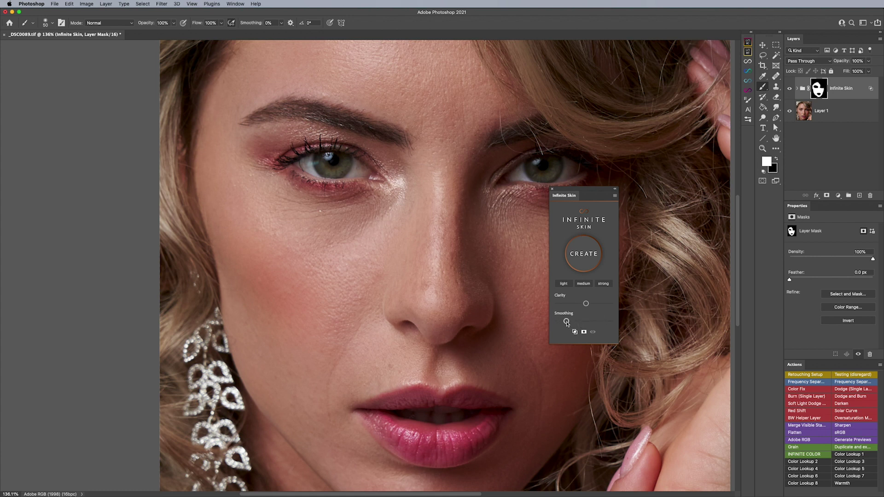
{"action": "left_click", "coordinate": [603, 322]}
{"action": "left_click_drag", "start_coordinate": [602, 322], "coordinate": [574, 323]}
{"action": "scroll", "coordinate": [502, 317], "scroll_direction": "down", "scroll_amount": 3}
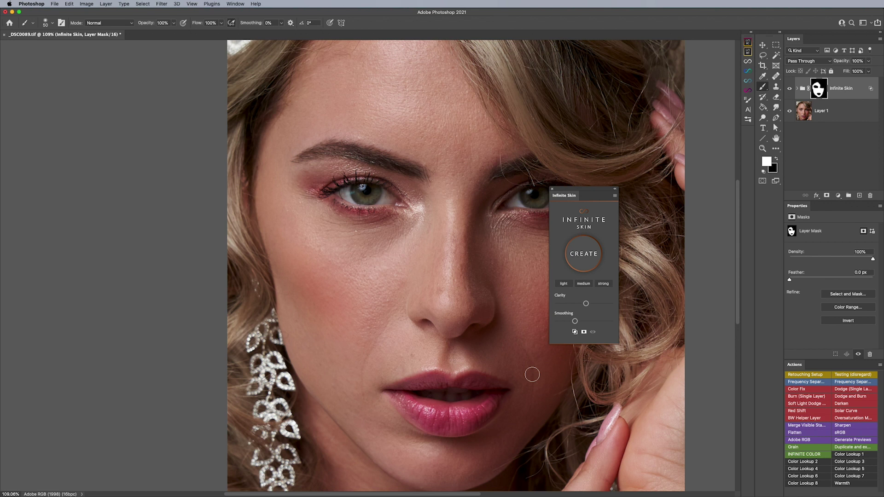
{"action": "left_click", "coordinate": [790, 91]}
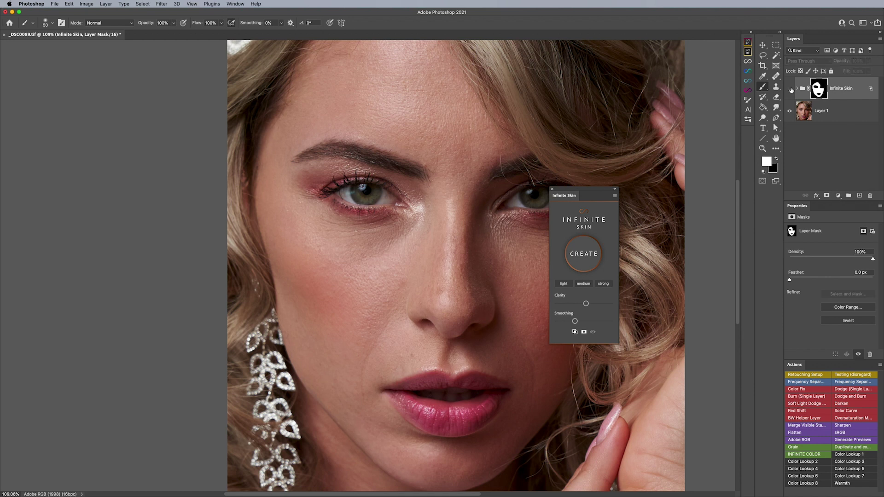
{"action": "left_click", "coordinate": [790, 90]}
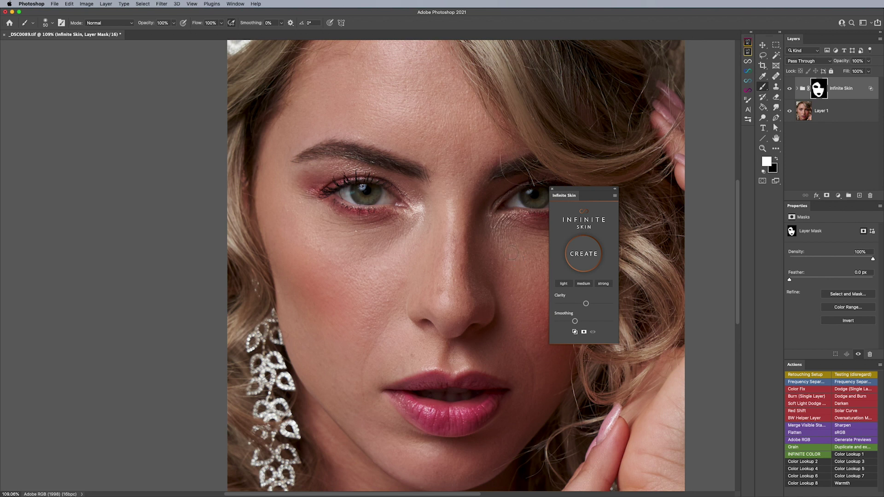
- Reduce Clarity to about a third of its range and inspect the Infinite Skin mask on its own
{"action": "mouse_move", "coordinate": [575, 321]}
{"action": "left_mouse_down"}
{"action": "mouse_move", "coordinate": [558, 321]}
{"action": "mouse_move", "coordinate": [580, 304]}
{"action": "mouse_move", "coordinate": [557, 305]}
{"action": "mouse_move", "coordinate": [610, 304]}
{"action": "mouse_move", "coordinate": [574, 306]}
{"action": "mouse_move", "coordinate": [571, 322]}
{"action": "mouse_move", "coordinate": [594, 322]}
{"action": "mouse_move", "coordinate": [561, 321]}
{"action": "mouse_move", "coordinate": [575, 323]}
{"action": "left_mouse_up"}
{"action": "left_click", "coordinate": [818, 91], "text": "alt"}
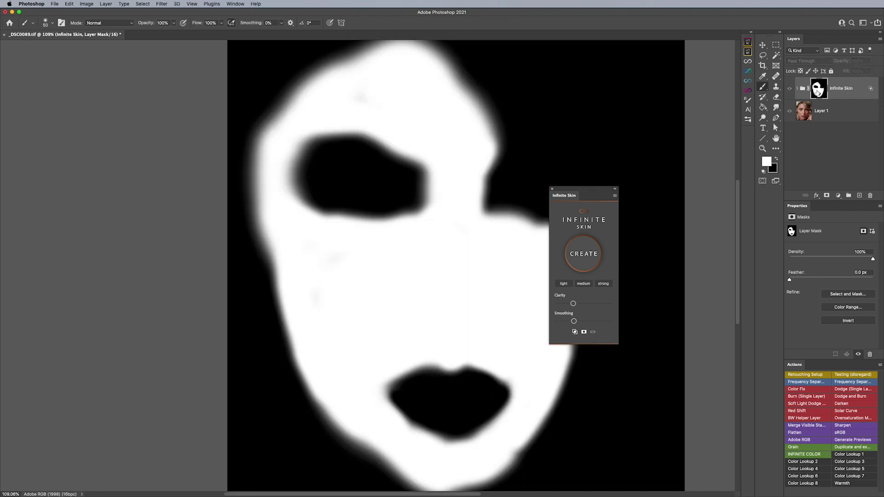
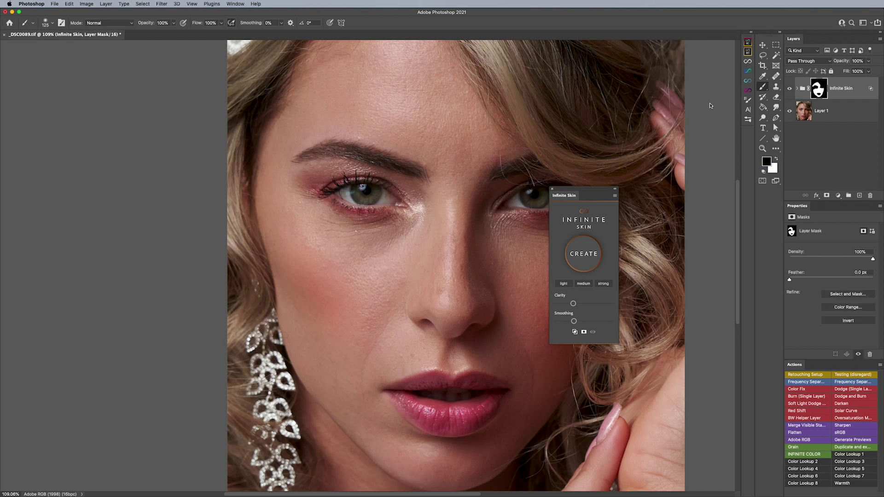
{"action": "key", "text": "bracketright"}
{"action": "key", "text": "bracketright"}
{"action": "left_click_drag", "start_coordinate": [389, 329], "coordinate": [387, 312]}
- Expand the Infinite Skin group, enlarge the layer list to show all its layers, and select the Sharpen layer
{"action": "left_click", "coordinate": [798, 89]}
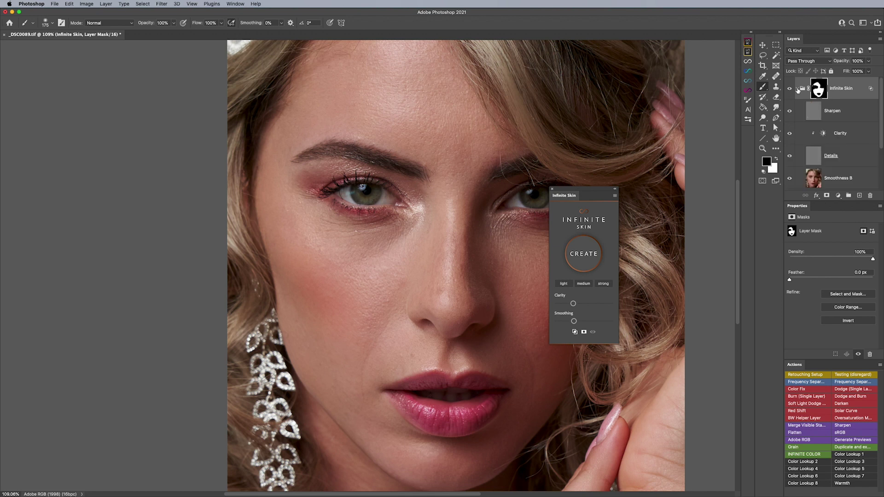
{"action": "left_click_drag", "start_coordinate": [831, 201], "coordinate": [835, 303]}
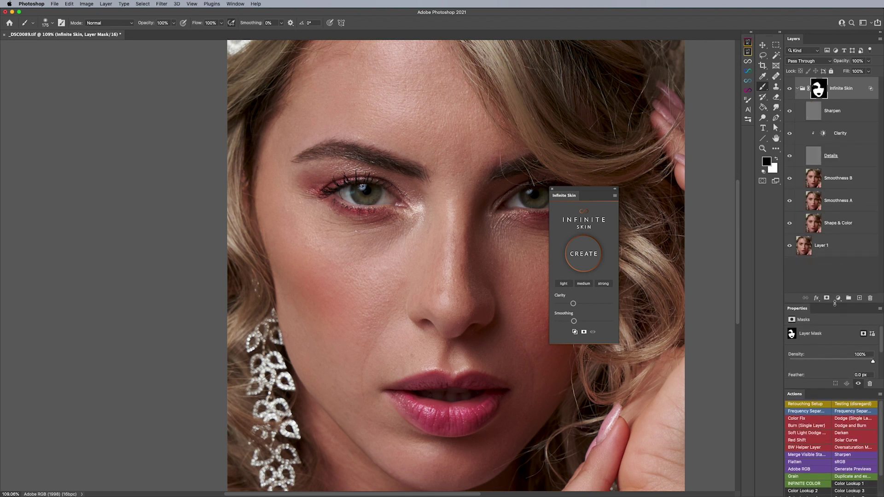
{"action": "left_click", "coordinate": [841, 114]}
{"action": "left_click", "coordinate": [837, 159]}
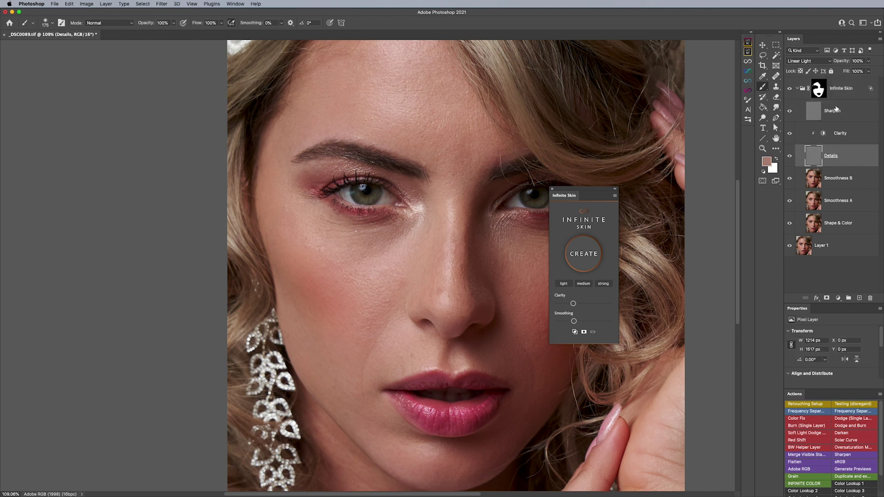
{"action": "left_click", "coordinate": [836, 109]}
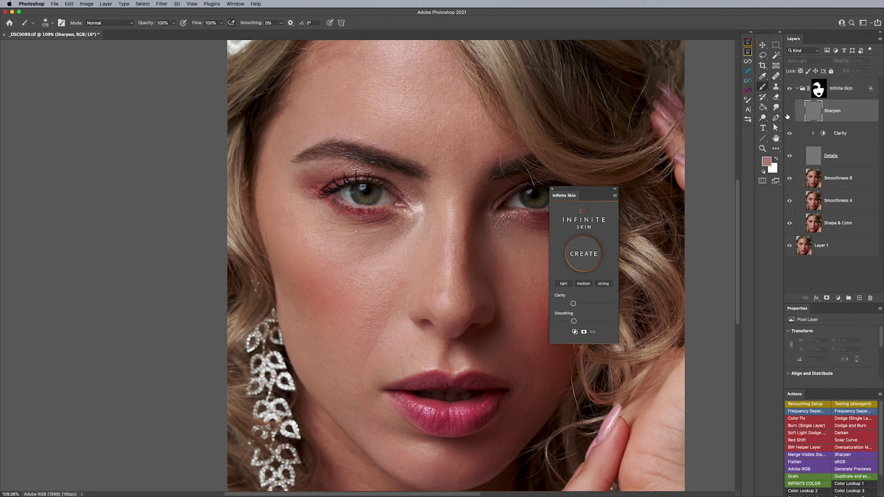
- Hide the Details and Sharpen layers to examine the smoothed base of the skin close up
{"action": "left_click", "coordinate": [789, 156]}
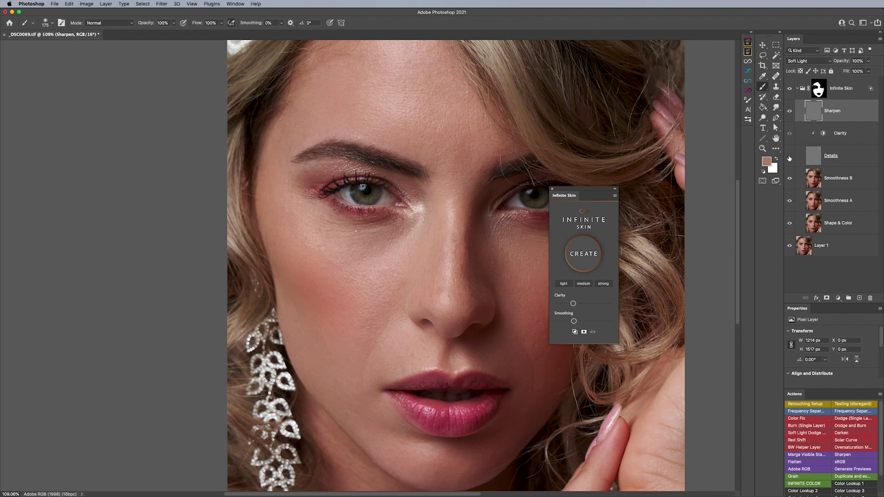
{"action": "left_click", "coordinate": [789, 111]}
{"action": "key", "text": "z"}
{"action": "left_click", "coordinate": [470, 275]}
{"action": "key", "text": "b"}
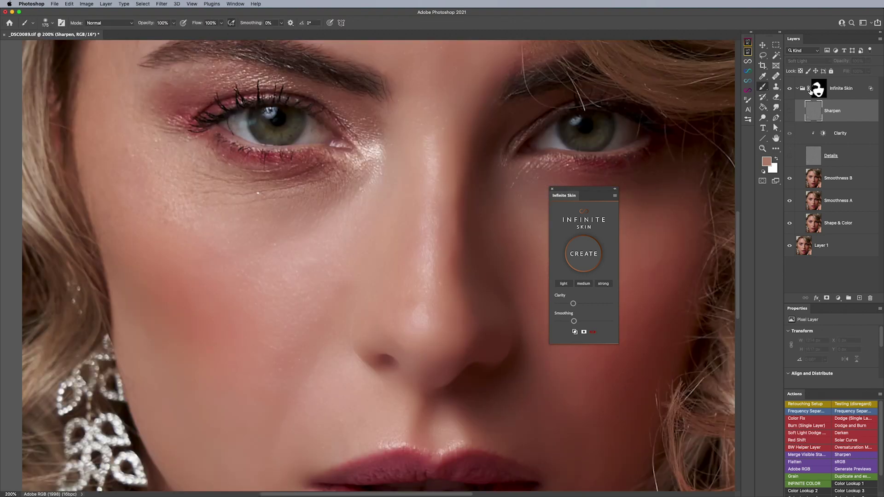
- Disable the Infinite Skin group's mask and show its Sharpen and Details layers again
{"action": "left_click", "coordinate": [818, 90], "text": "shift"}
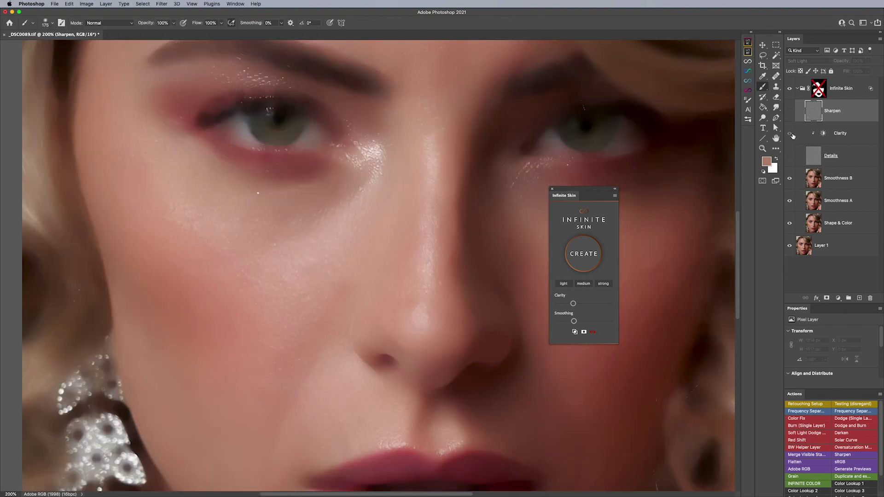
{"action": "left_click", "coordinate": [790, 111]}
{"action": "left_click", "coordinate": [789, 157]}
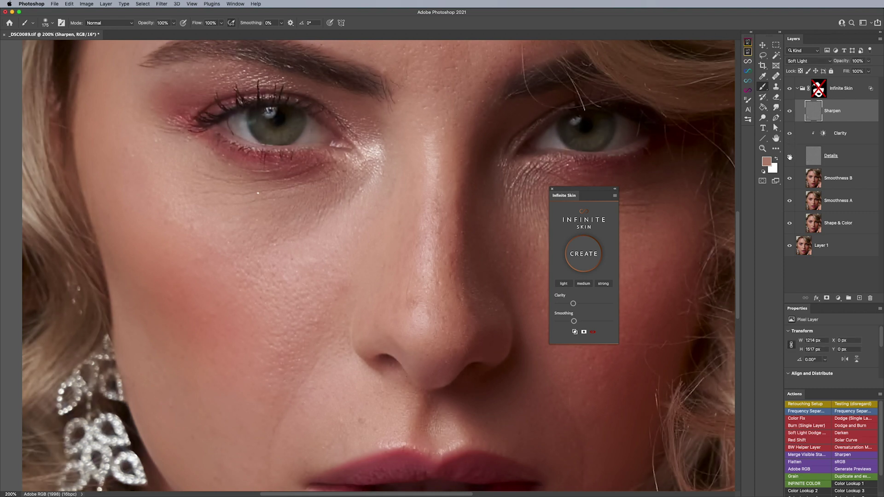
- Vary Smoothing from about three quarters down to the middle and up near the maximum, checking the opacities of Smoothness A and Smoothness B
{"action": "left_click", "coordinate": [844, 180]}
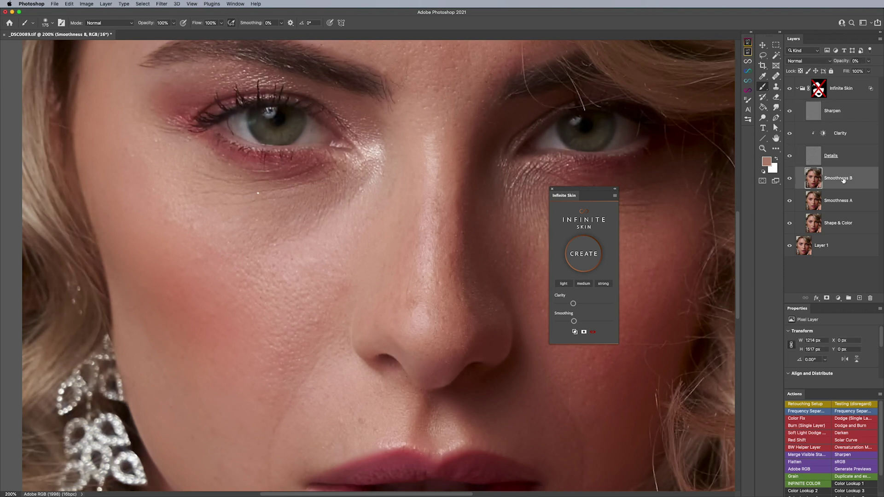
{"action": "left_click", "coordinate": [844, 205]}
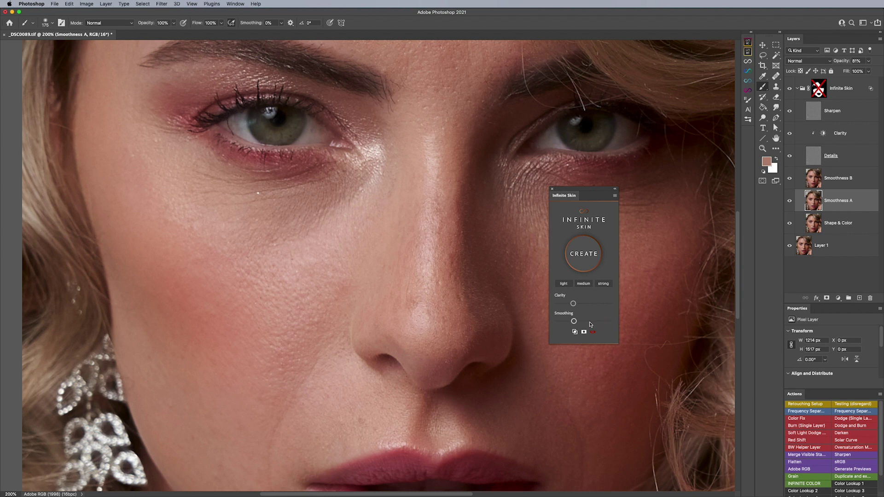
{"action": "left_click", "coordinate": [585, 322]}
{"action": "left_click", "coordinate": [600, 323]}
{"action": "left_click", "coordinate": [835, 182]}
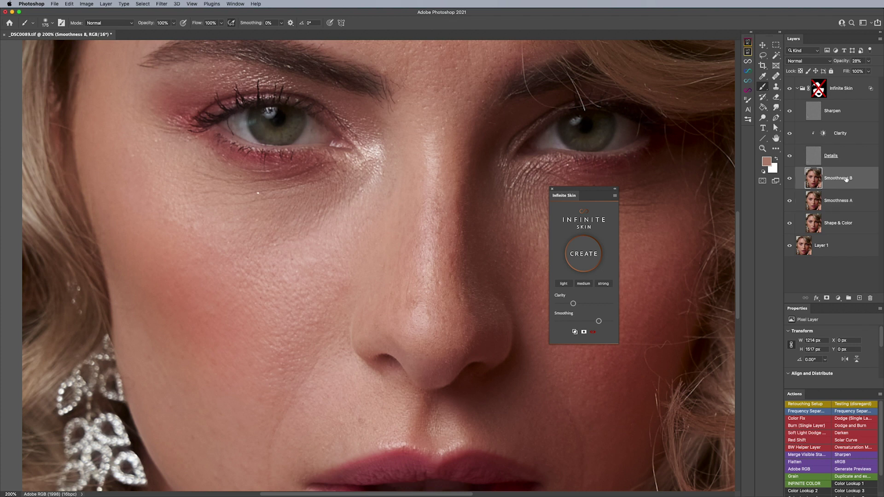
{"action": "left_click_drag", "start_coordinate": [599, 321], "coordinate": [583, 323]}
{"action": "left_click", "coordinate": [829, 201]}
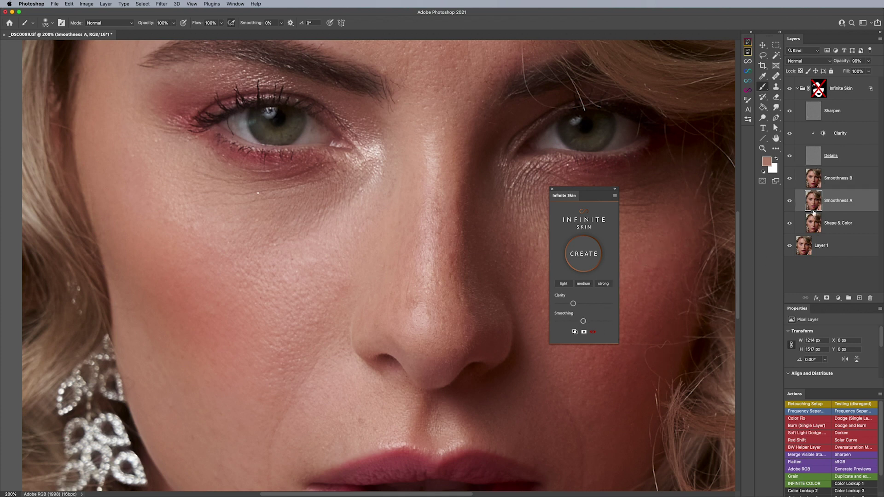
{"action": "left_click_drag", "start_coordinate": [584, 321], "coordinate": [602, 321]}
- Look through the Details, Sharpen and Clarity layers, and try low and high Clarity settings, settling slightly above the middle
{"action": "left_click", "coordinate": [837, 160]}
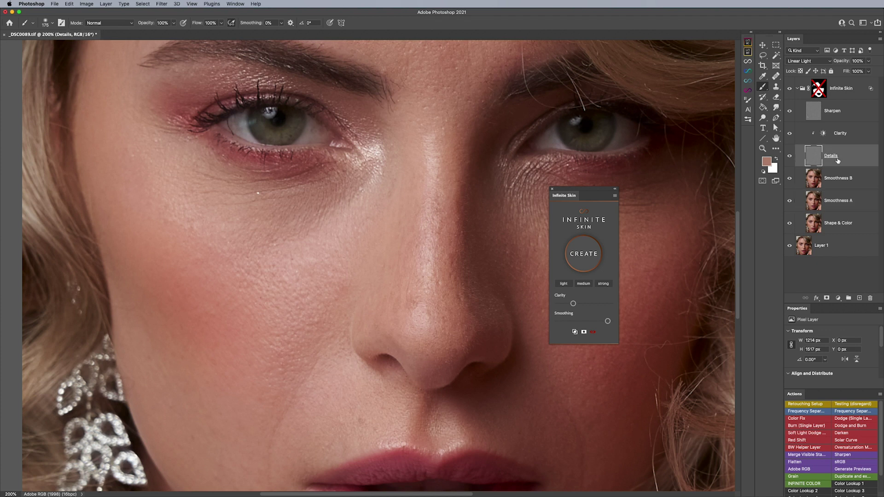
{"action": "left_click", "coordinate": [840, 111]}
{"action": "left_click", "coordinate": [841, 134]}
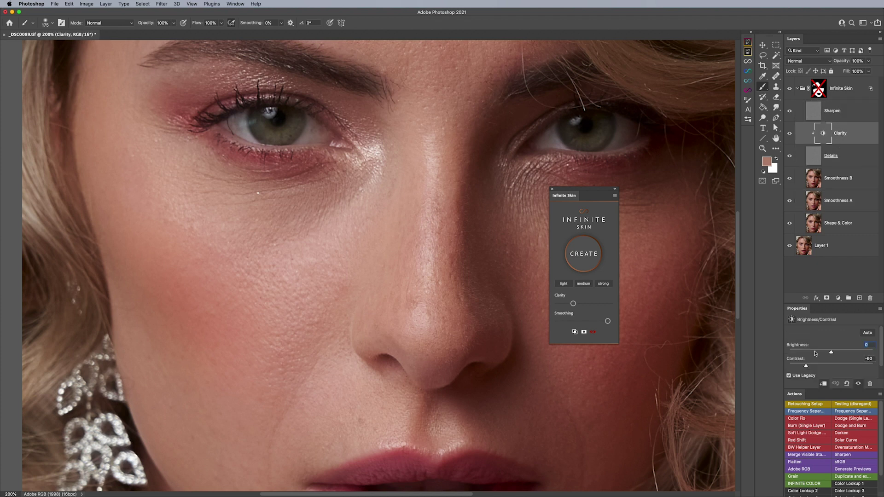
{"action": "left_click", "coordinate": [593, 304]}
{"action": "left_click", "coordinate": [606, 304]}
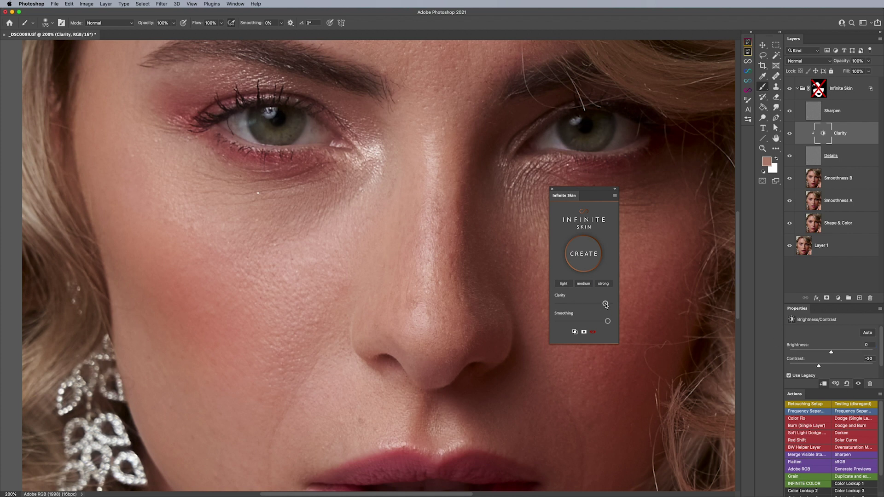
{"action": "left_click", "coordinate": [568, 306]}
{"action": "left_click", "coordinate": [605, 305]}
{"action": "left_click", "coordinate": [576, 305]}
{"action": "left_click", "coordinate": [589, 305]}
- Enable the Infinite Skin mask again and compare the portrait with the group hidden and shown
{"action": "left_click", "coordinate": [821, 88], "text": "shift"}
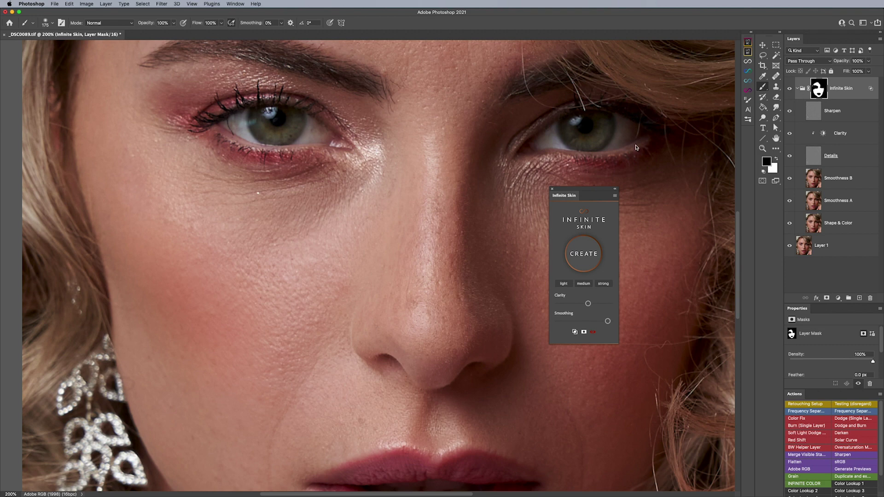
{"action": "key", "text": "z"}
{"action": "left_click_drag", "start_coordinate": [509, 179], "coordinate": [484, 195]}
{"action": "key", "text": "b"}
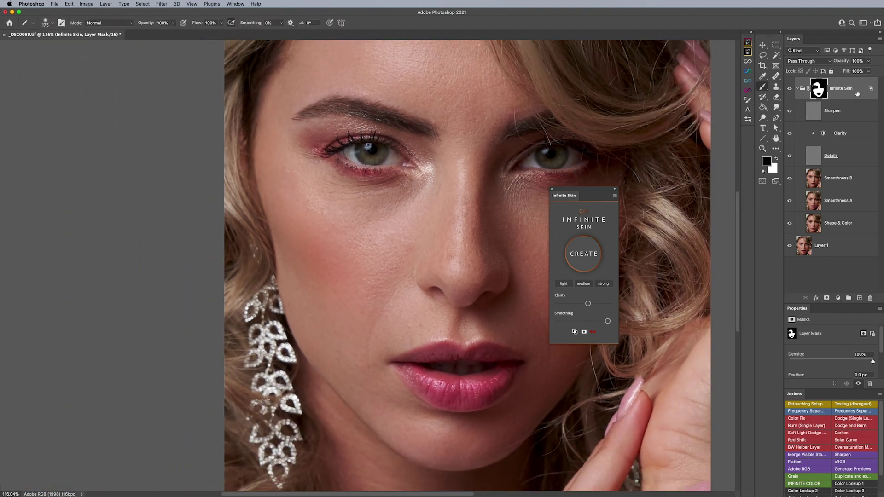
{"action": "left_click", "coordinate": [791, 90]}
{"action": "left_click", "coordinate": [792, 90]}
{"action": "left_click", "coordinate": [791, 90]}
{"action": "left_click", "coordinate": [791, 89]}
- Add an empty layer directly above Smoothness B inside the Infinite Skin group
{"action": "left_click", "coordinate": [844, 185]}
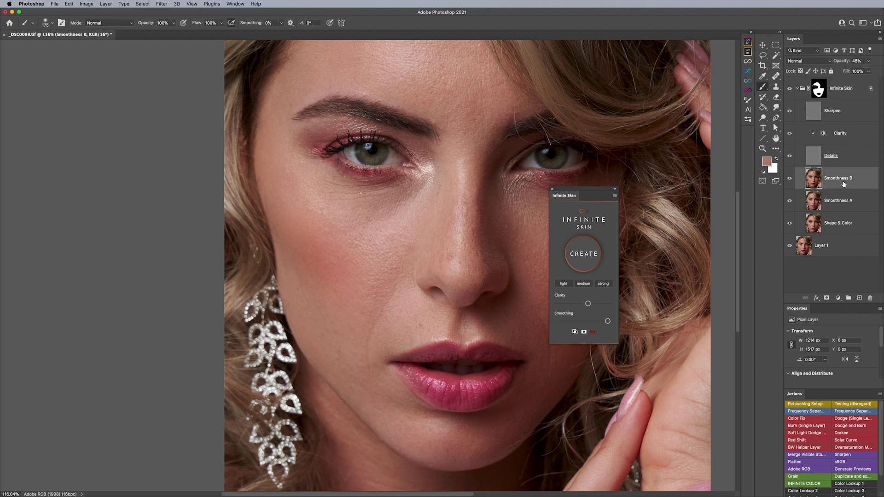
{"action": "left_click", "coordinate": [859, 298]}
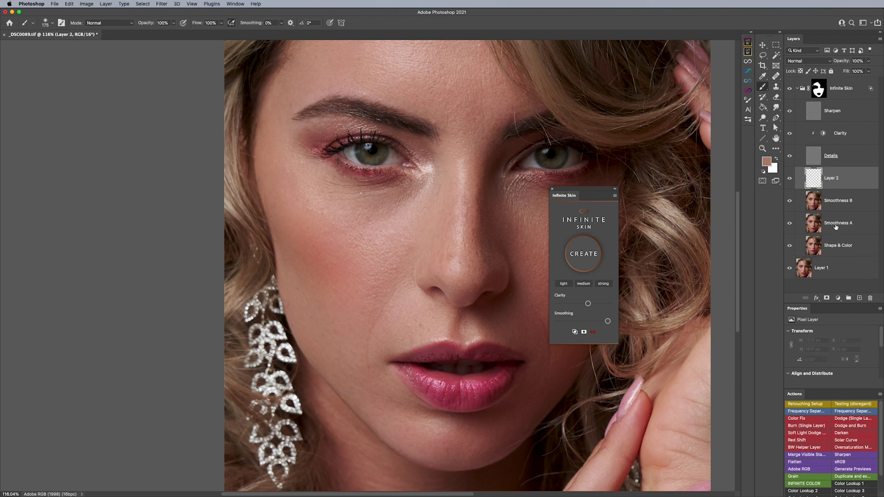
{"action": "left_click", "coordinate": [833, 201]}
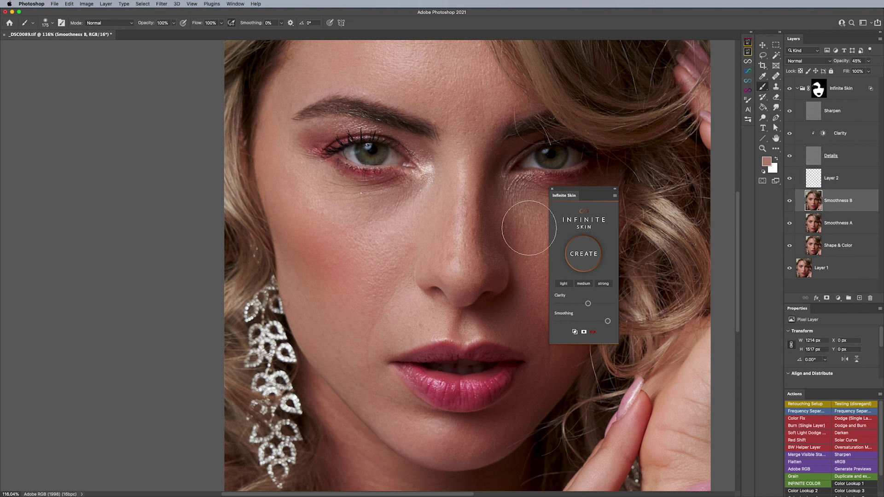
{"action": "left_click", "coordinate": [821, 182]}
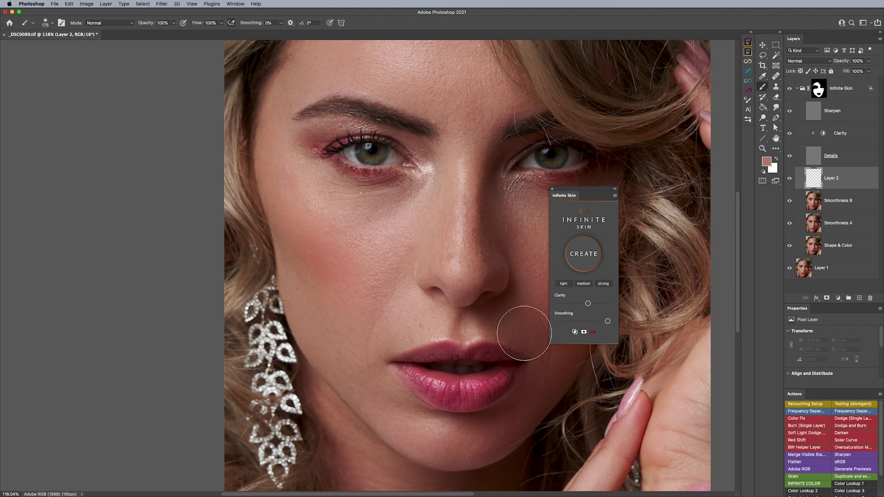
- Try painting a sampled skin tone over the cheek and nose with a smaller brush at 2% flow on the new layer, and delete that layer
{"action": "key", "text": "bracketleft"}
{"action": "key", "text": "bracketleft"}
{"action": "key", "text": "bracketleft"}
{"action": "left_click", "coordinate": [394, 218], "text": "alt"}
{"action": "key", "text": "shift+0"}
{"action": "key", "text": "shift+2"}
{"action": "mouse_move", "coordinate": [408, 210]}
{"action": "left_mouse_down"}
{"action": "mouse_move", "coordinate": [383, 223]}
{"action": "mouse_move", "coordinate": [357, 220]}
{"action": "mouse_move", "coordinate": [326, 199]}
{"action": "mouse_move", "coordinate": [356, 207]}
{"action": "mouse_move", "coordinate": [342, 206]}
{"action": "mouse_move", "coordinate": [416, 193]}
{"action": "mouse_move", "coordinate": [366, 212]}
{"action": "mouse_move", "coordinate": [446, 181]}
{"action": "mouse_move", "coordinate": [457, 207]}
{"action": "mouse_move", "coordinate": [457, 256]}
{"action": "mouse_move", "coordinate": [462, 192]}
{"action": "mouse_move", "coordinate": [460, 261]}
{"action": "mouse_move", "coordinate": [464, 174]}
{"action": "mouse_move", "coordinate": [462, 231]}
{"action": "mouse_move", "coordinate": [448, 243]}
{"action": "mouse_move", "coordinate": [453, 221]}
{"action": "mouse_move", "coordinate": [449, 265]}
{"action": "mouse_move", "coordinate": [465, 132]}
{"action": "mouse_move", "coordinate": [514, 157]}
{"action": "mouse_move", "coordinate": [486, 270]}
{"action": "left_mouse_up"}
{"action": "key", "text": "bracketleft"}
{"action": "key", "text": "bracketleft"}
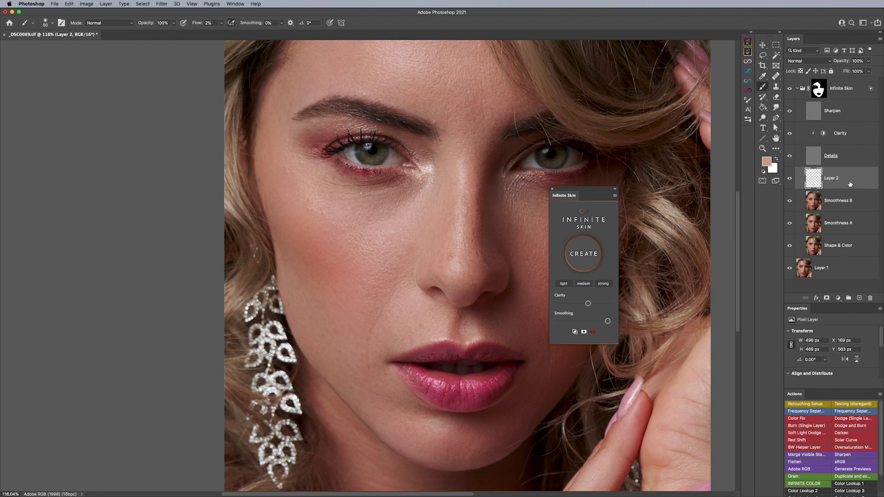
{"action": "left_click_drag", "start_coordinate": [852, 178], "coordinate": [870, 298]}
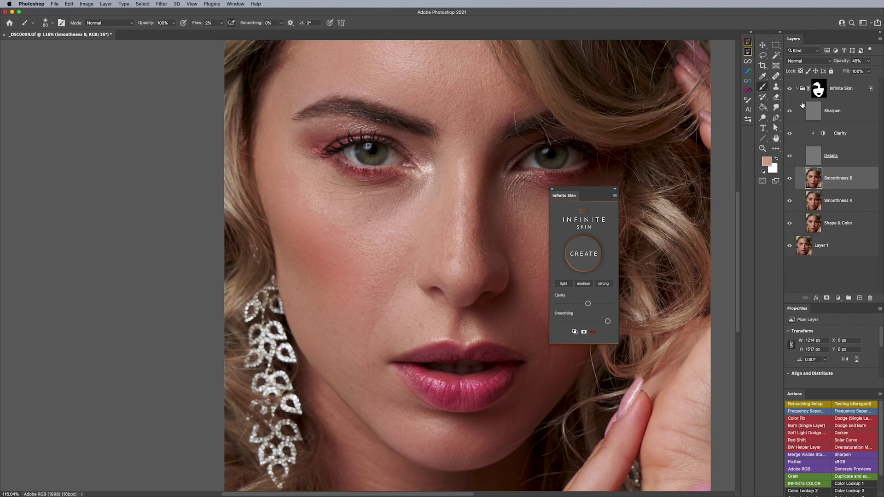
- Collapse the Infinite Skin group and, after trying lower settings, set both Clarity and Smoothing to about three quarters of their range
{"action": "left_click", "coordinate": [797, 88]}
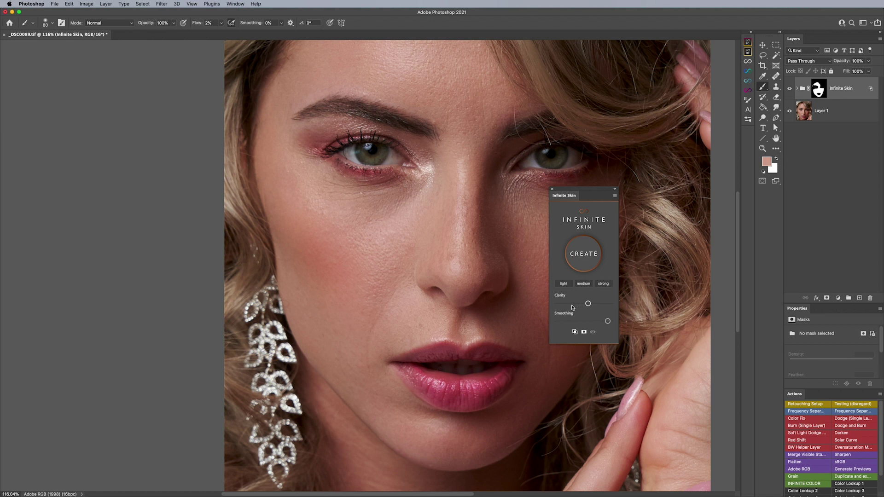
{"action": "left_click_drag", "start_coordinate": [572, 307], "coordinate": [562, 306]}
{"action": "left_click", "coordinate": [564, 322]}
{"action": "left_click", "coordinate": [587, 305]}
{"action": "left_click", "coordinate": [571, 303]}
{"action": "left_click_drag", "start_coordinate": [571, 303], "coordinate": [602, 307]}
{"action": "left_click_drag", "start_coordinate": [455, 210], "coordinate": [455, 210]}
{"action": "left_click", "coordinate": [602, 322]}
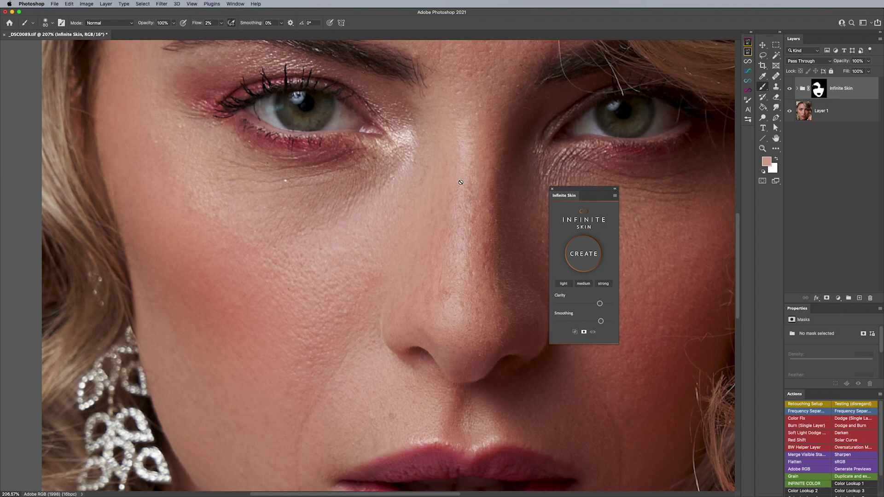
- Merge the Infinite Skin group into a single pixel layer that keeps its mask
{"action": "key", "text": "z"}
{"action": "left_click_drag", "start_coordinate": [462, 216], "coordinate": [405, 217]}
{"action": "key", "text": "b"}
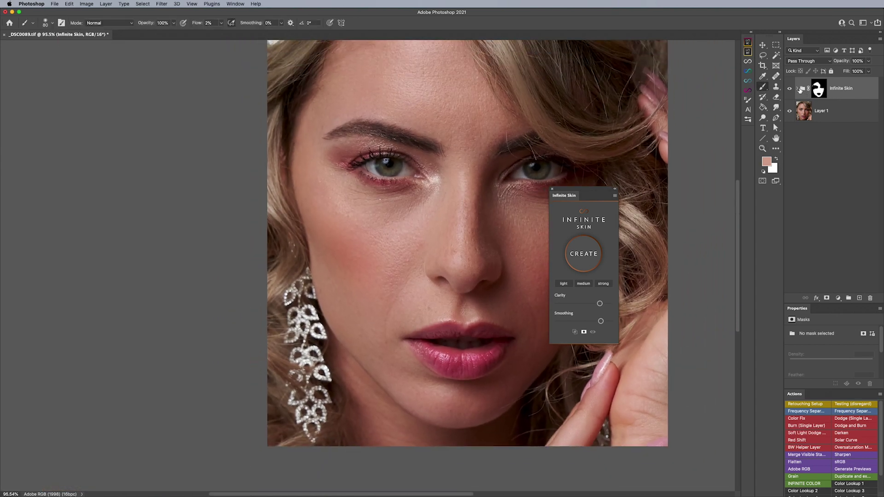
{"action": "left_click", "coordinate": [583, 256]}
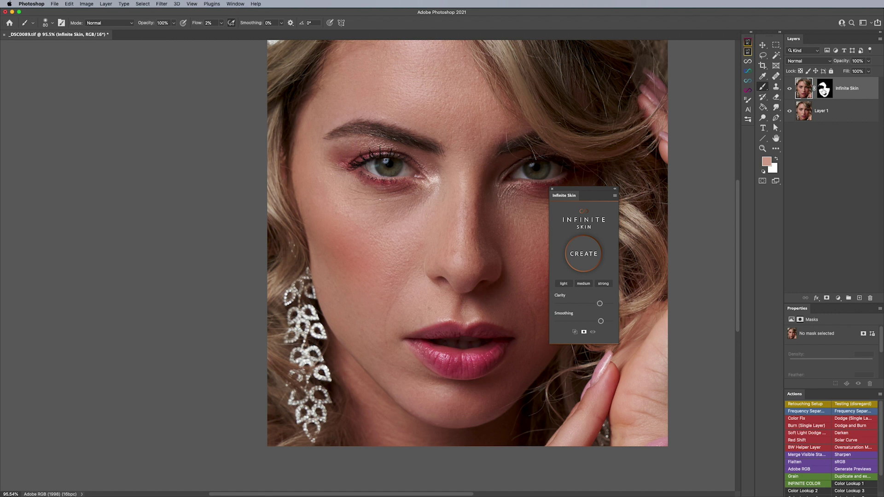
- Compare the portrait with the merged Infinite Skin layer hidden and shown
{"action": "left_click", "coordinate": [790, 91]}
{"action": "left_click", "coordinate": [790, 91]}
{"action": "left_click", "coordinate": [789, 90]}
{"action": "left_click", "coordinate": [789, 90]}
- Select the merged layer's image content and generate a new black-masked Infinite Skin group above it
{"action": "left_click", "coordinate": [796, 93]}
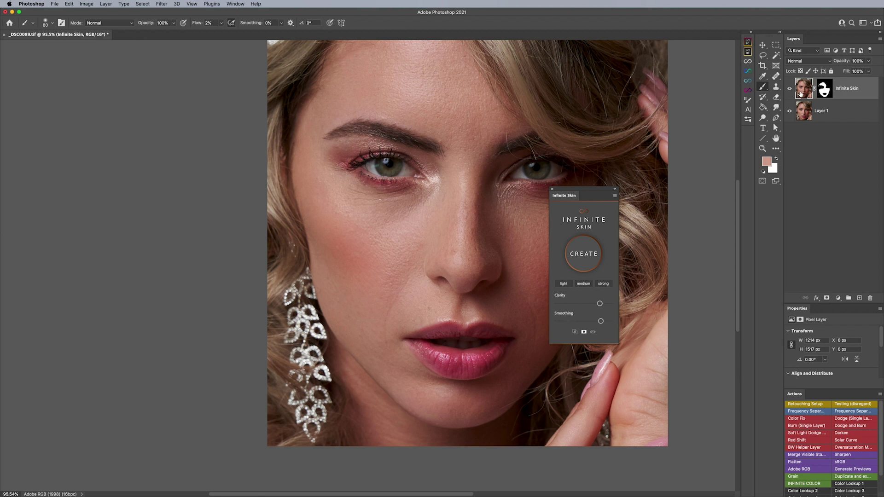
{"action": "left_click", "coordinate": [580, 253]}
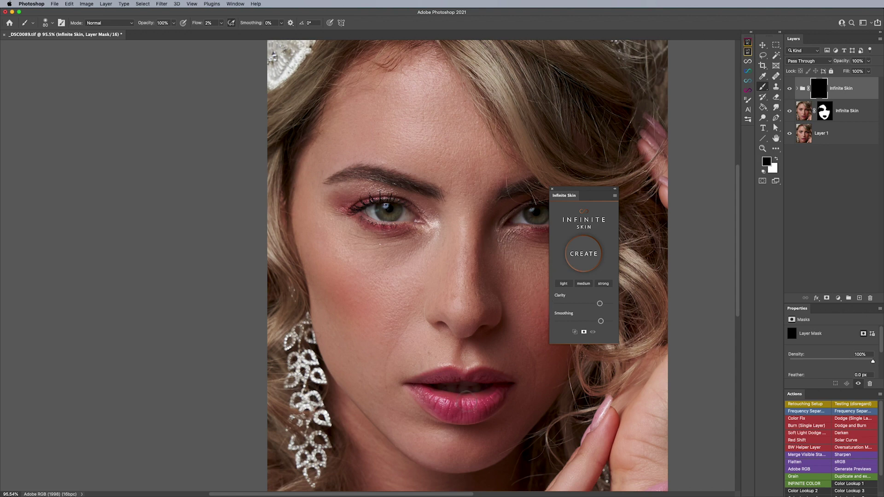
- Paint white on the new group's mask over the lower lip with a smaller brush at 100% flow, and compare the lip with the group hidden
{"action": "key", "text": "super+space"}
{"action": "left_click_drag", "start_coordinate": [479, 392], "coordinate": [494, 384]}
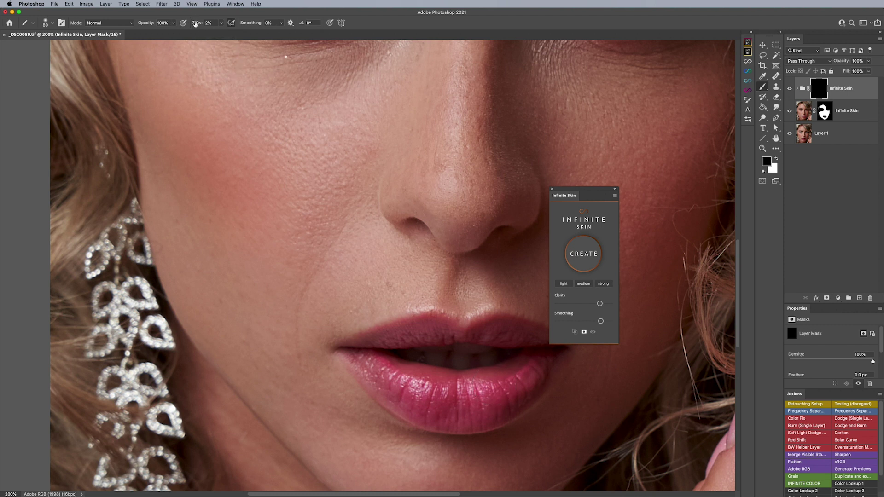
{"action": "left_click_drag", "start_coordinate": [196, 23], "coordinate": [281, 23]}
{"action": "key", "text": "bracketleft"}
{"action": "key", "text": "x"}
{"action": "key", "text": "bracketleft"}
{"action": "mouse_move", "coordinate": [519, 386]}
{"action": "left_mouse_down"}
{"action": "mouse_move", "coordinate": [464, 404]}
{"action": "mouse_move", "coordinate": [374, 373]}
{"action": "mouse_move", "coordinate": [515, 371]}
{"action": "mouse_move", "coordinate": [389, 383]}
{"action": "mouse_move", "coordinate": [385, 354]}
{"action": "mouse_move", "coordinate": [424, 333]}
{"action": "mouse_move", "coordinate": [515, 329]}
{"action": "mouse_move", "coordinate": [550, 338]}
{"action": "mouse_move", "coordinate": [504, 401]}
{"action": "mouse_move", "coordinate": [423, 359]}
{"action": "left_mouse_up"}
{"action": "left_click", "coordinate": [791, 94]}
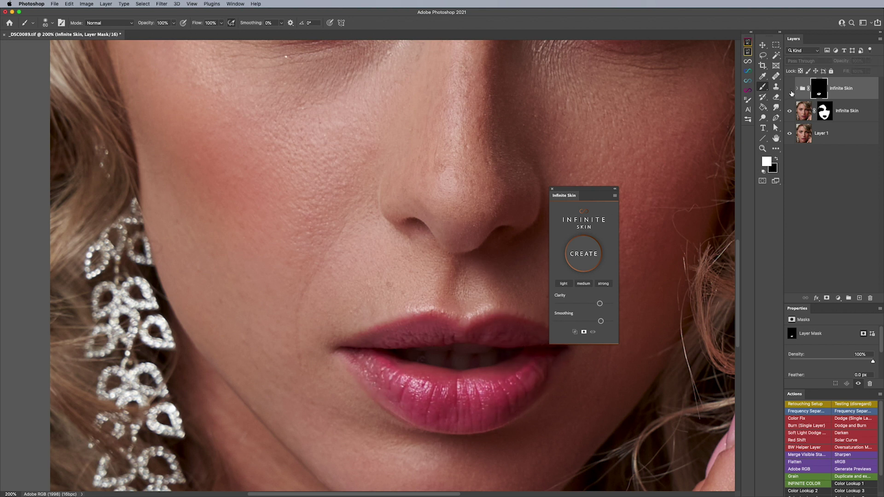
{"action": "left_click", "coordinate": [791, 94]}
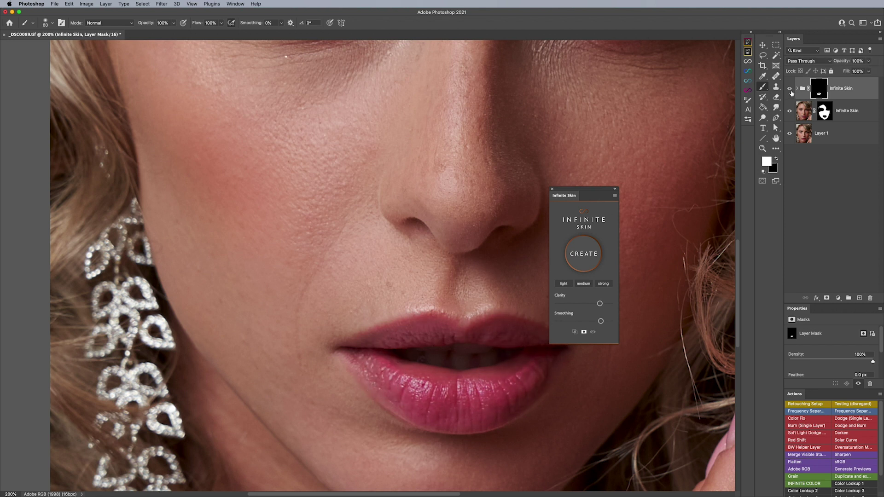
- Set Smoothing near its minimum and generate another Infinite Skin group with the panel's mask option off
{"action": "left_click", "coordinate": [561, 322]}
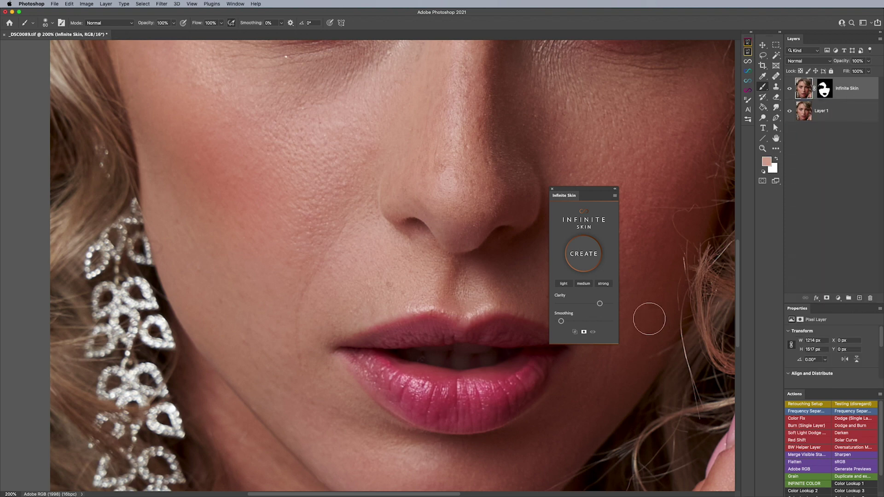
{"action": "left_click", "coordinate": [585, 254]}
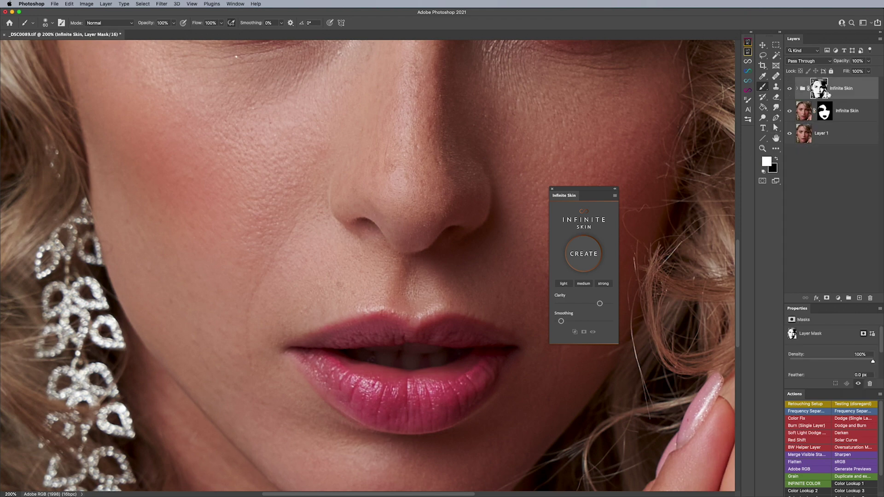
{"action": "key", "text": "z"}
{"action": "left_click_drag", "start_coordinate": [480, 233], "coordinate": [465, 238]}
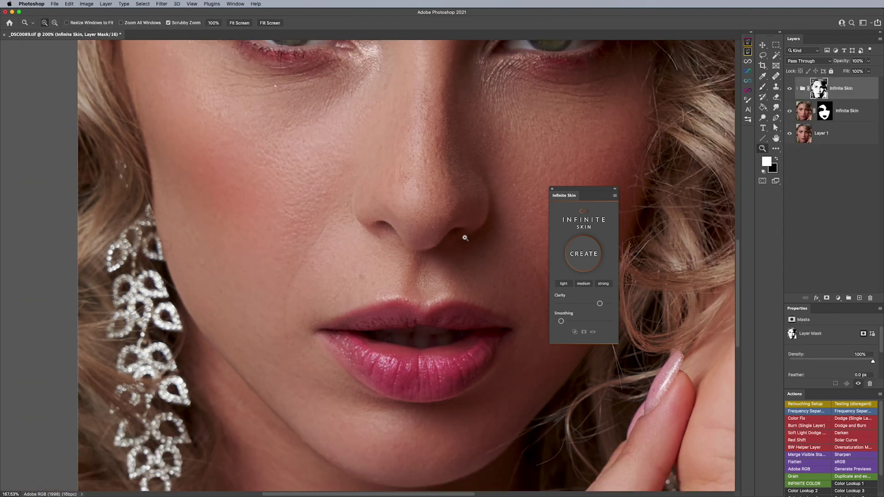
{"action": "key", "text": "super+0"}
{"action": "key", "text": "b"}
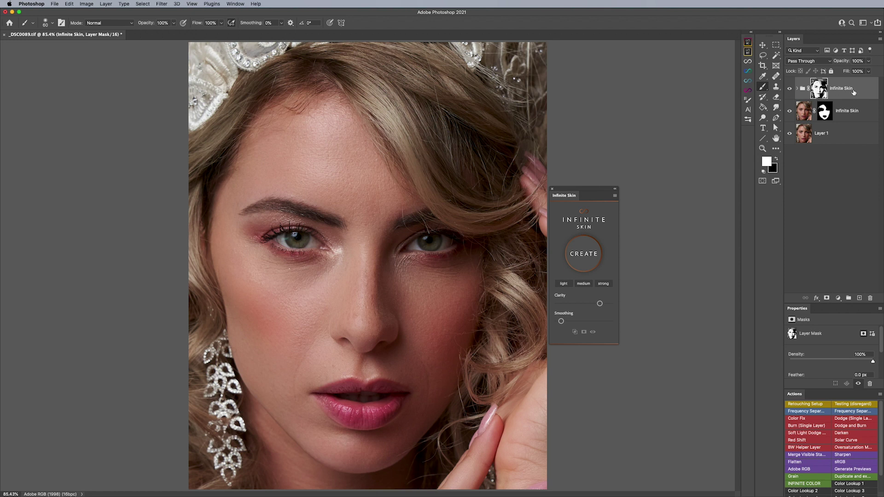
- Delete the newly generated Infinite Skin group and turn the panel's mask option back on
{"action": "left_click_drag", "start_coordinate": [851, 95], "coordinate": [870, 298]}
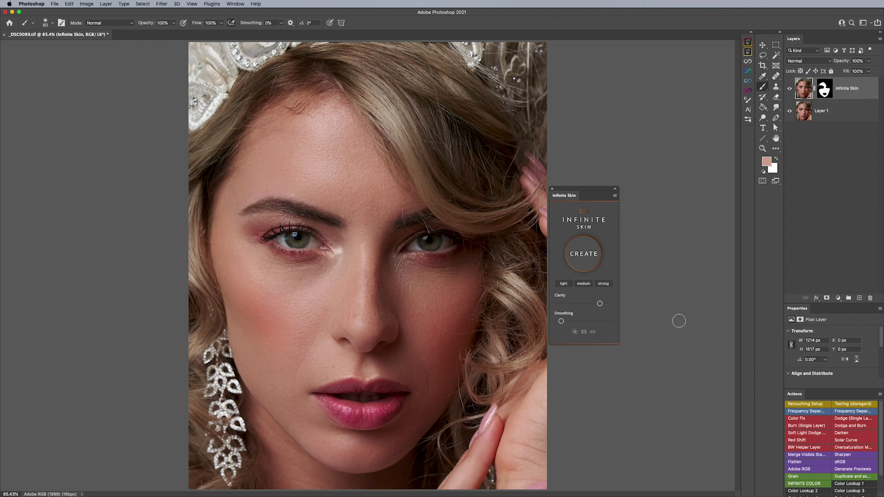
{"action": "left_click", "coordinate": [583, 332]}
- Compare the portrait with the merged Infinite Skin layer hidden, and raise Clarity to nearly its maximum
{"action": "left_click", "coordinate": [790, 88]}
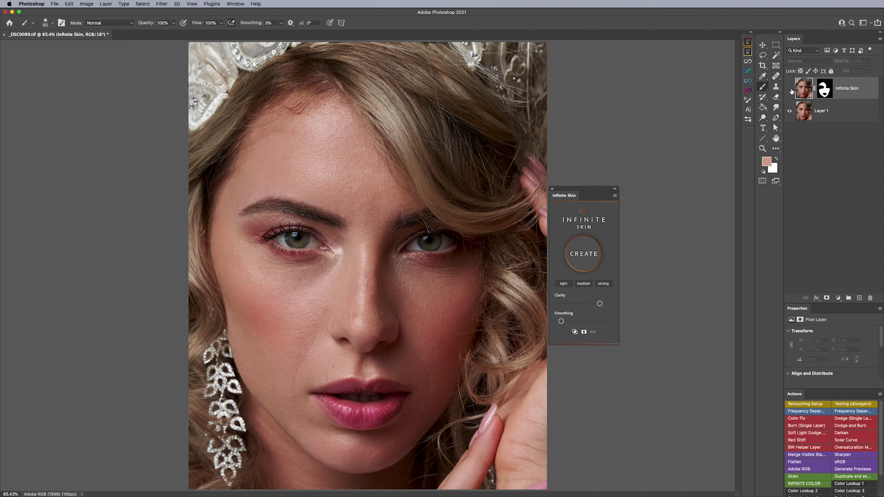
{"action": "left_click", "coordinate": [790, 89]}
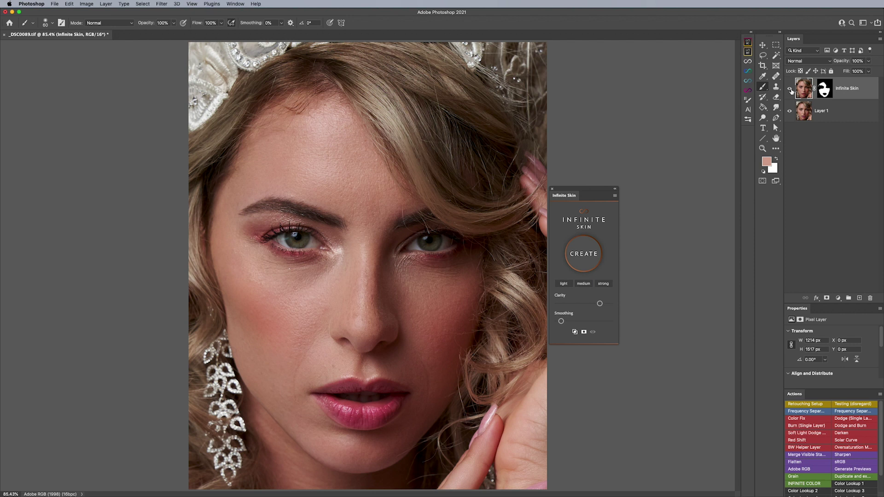
{"action": "left_click_drag", "start_coordinate": [599, 304], "coordinate": [611, 305]}
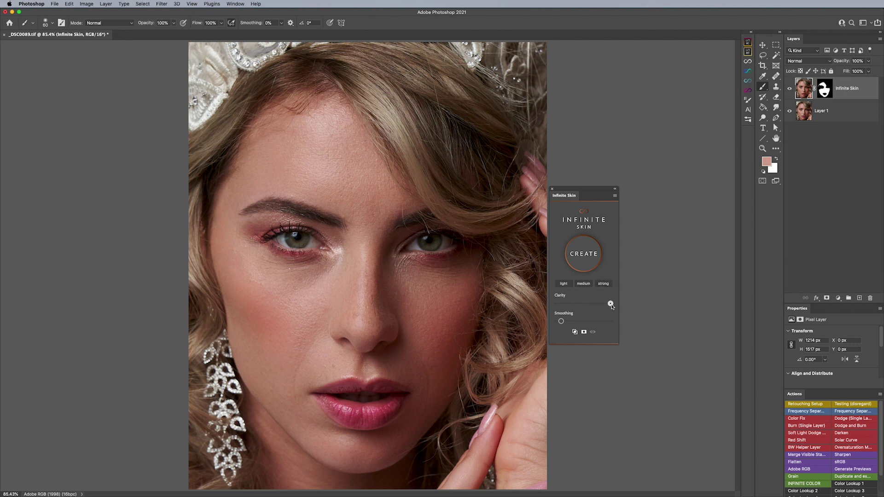